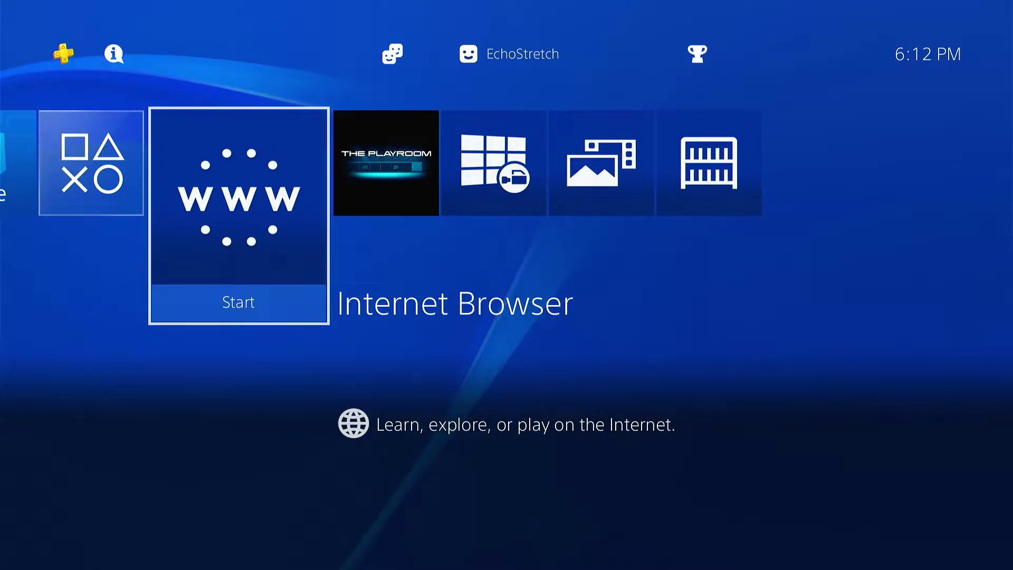
Step: Go to Settings > Network and start Set Up Internet Connection
{"action": "key", "text": "Up"}
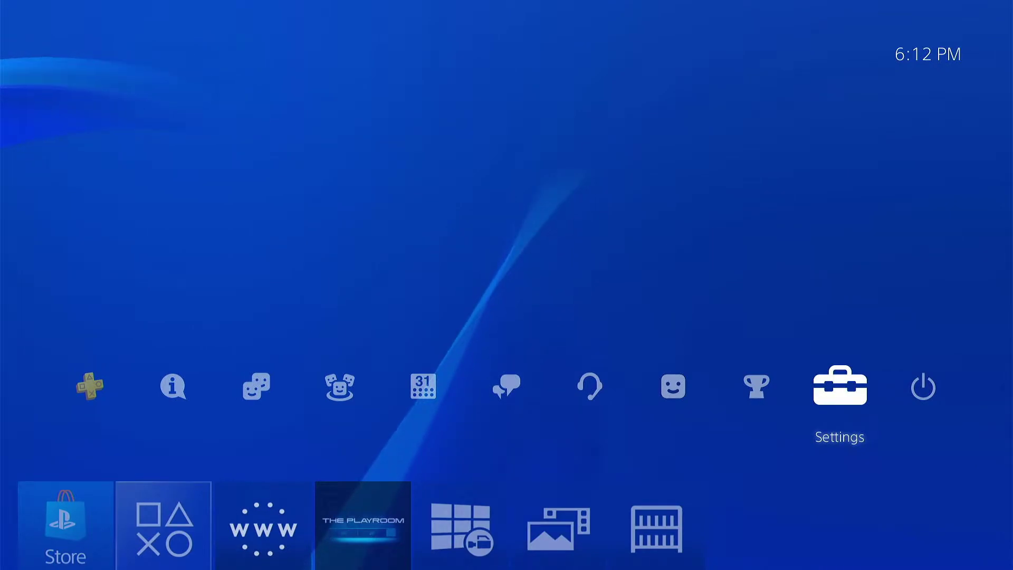
{"action": "key", "text": "Return"}
{"action": "key", "text": "Down"}
{"action": "key", "text": "Down"}
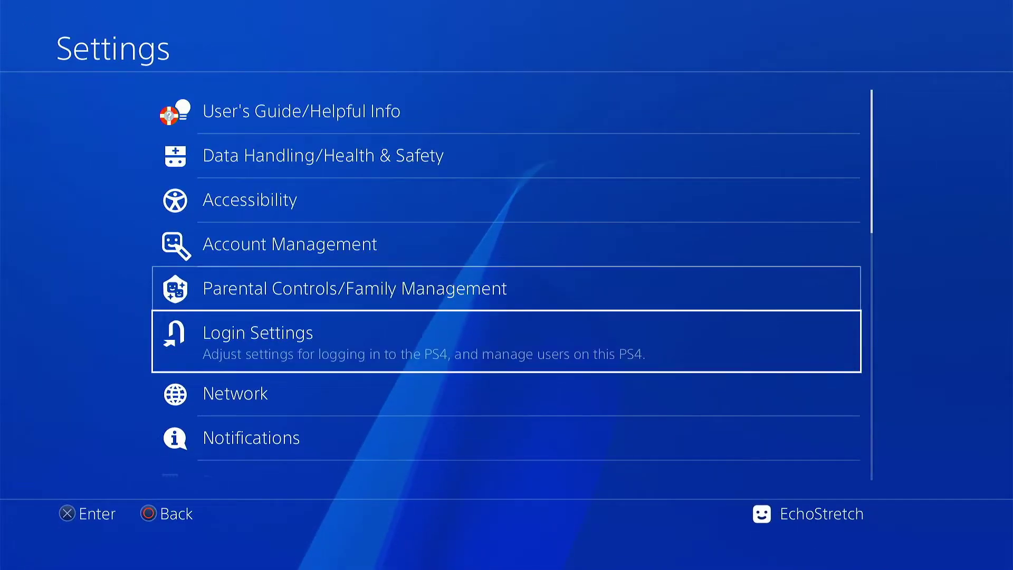
{"action": "key", "text": "Down"}
{"action": "key", "text": "Return"}
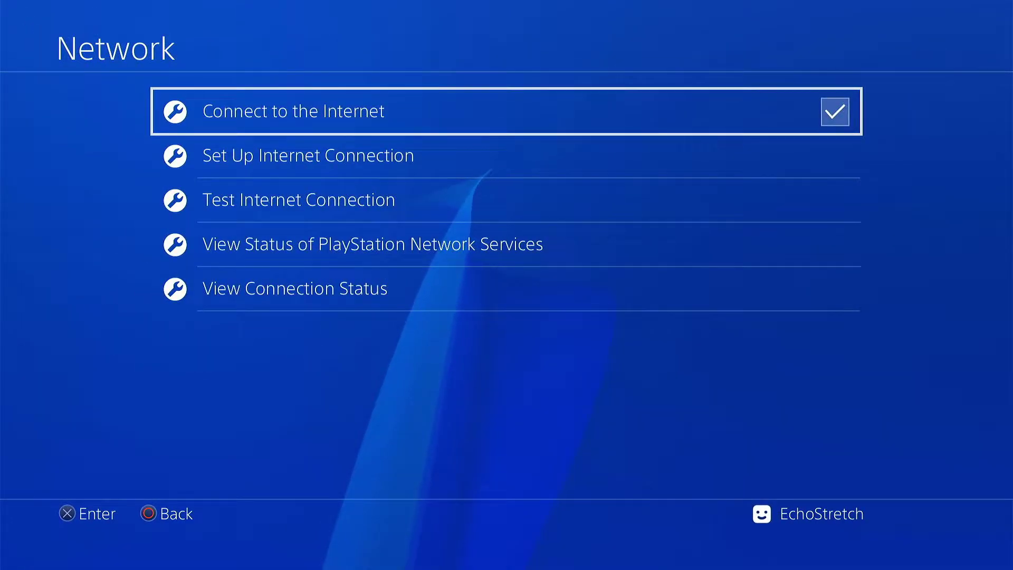
{"action": "key", "text": "Down"}
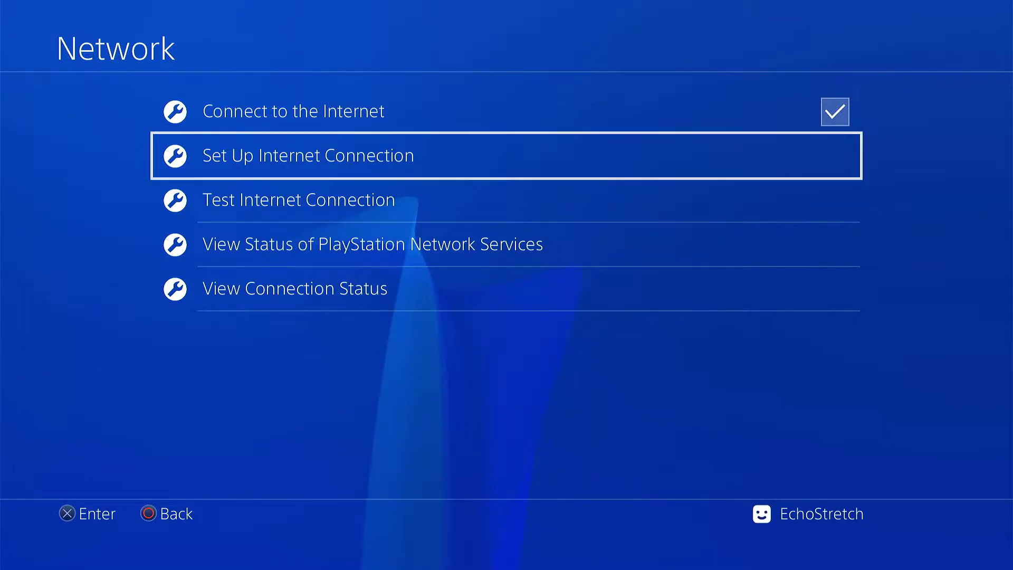
{"action": "key", "text": "Return"}
Step: Choose Easy setup, select the Karo network, and type its Wi-Fi password on the on-screen keyboard
{"action": "key", "text": "Return"}
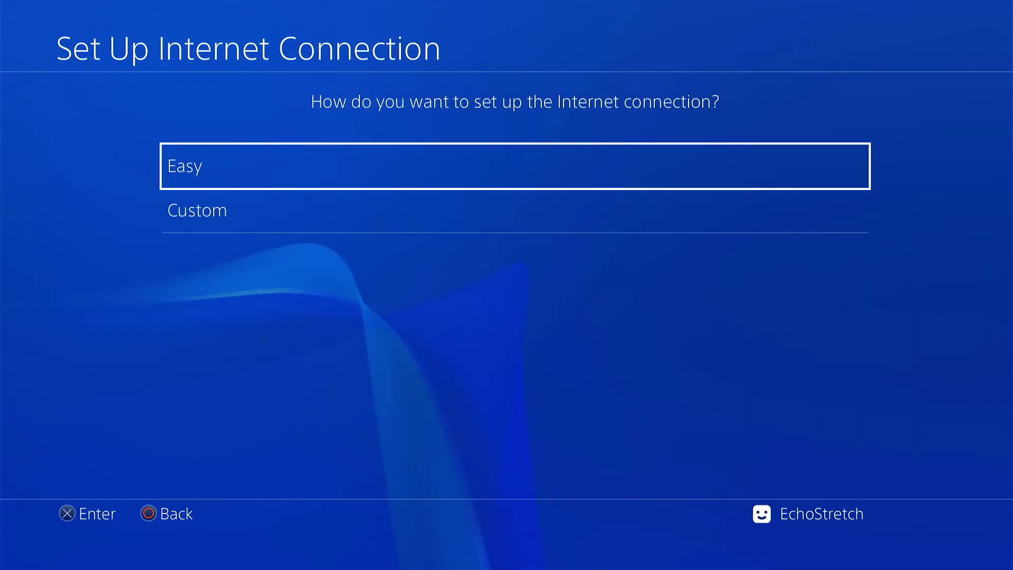
{"action": "key", "text": "Return"}
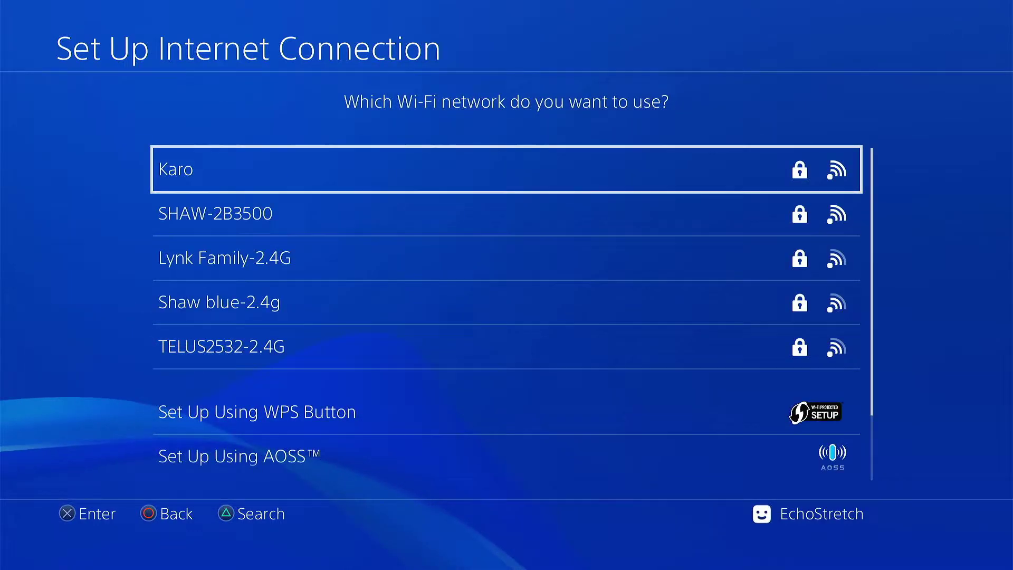
{"action": "key", "text": "Return"}
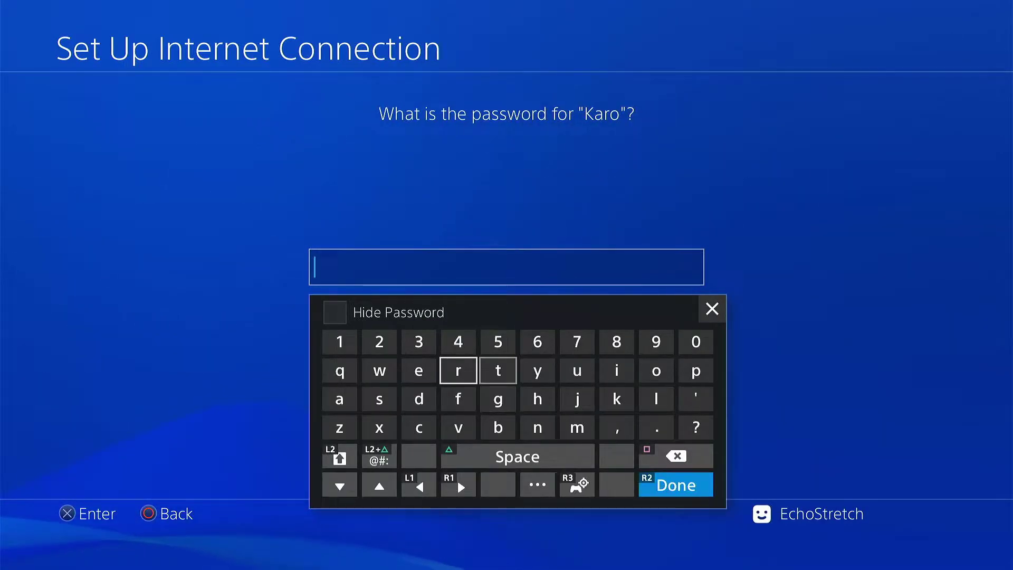
{"action": "key", "text": "Left"}
{"action": "key", "text": "Left"}
{"action": "key", "text": "Left"}
{"action": "key", "text": "Up"}
{"action": "key", "text": "Return"}
{"action": "key", "text": "Right"}
{"action": "key", "text": "Return"}
{"action": "key", "text": "Right"}
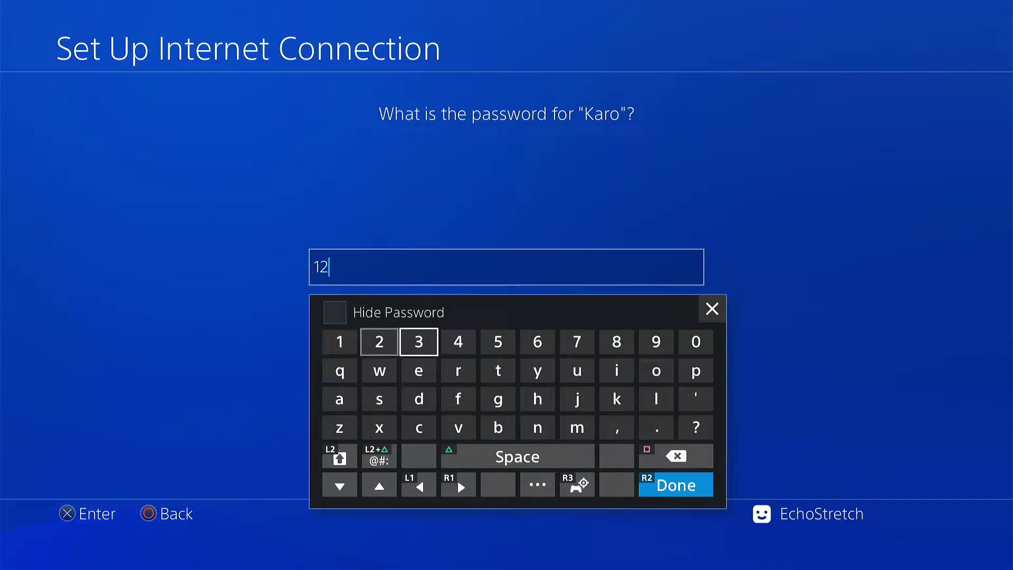
{"action": "key", "text": "Return"}
{"action": "key", "text": "Right"}
{"action": "key", "text": "Return"}
{"action": "key", "text": "Right"}
{"action": "key", "text": "Return"}
{"action": "key", "text": "Right"}
{"action": "key", "text": "Return"}
{"action": "key", "text": "Right"}
{"action": "key", "text": "Return"}
{"action": "key", "text": "Right"}
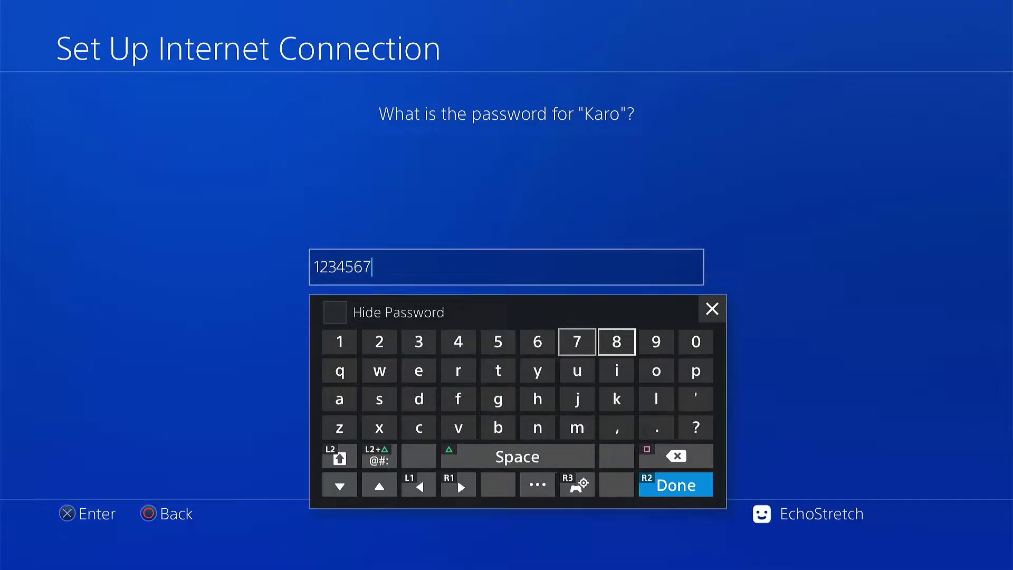
{"action": "key", "text": "Return"}
{"action": "key", "text": "Escape"}
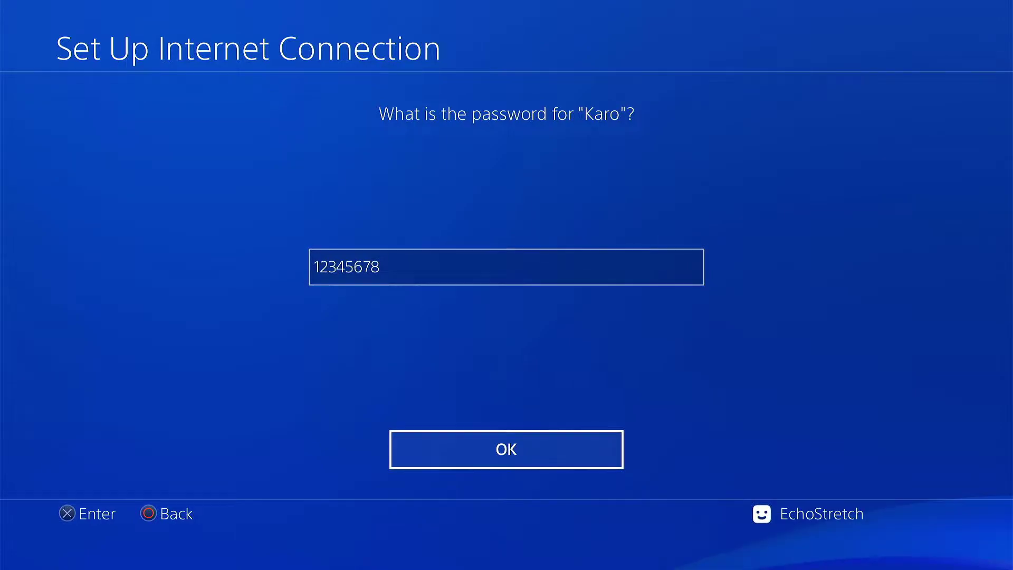
{"action": "key", "text": "Return"}
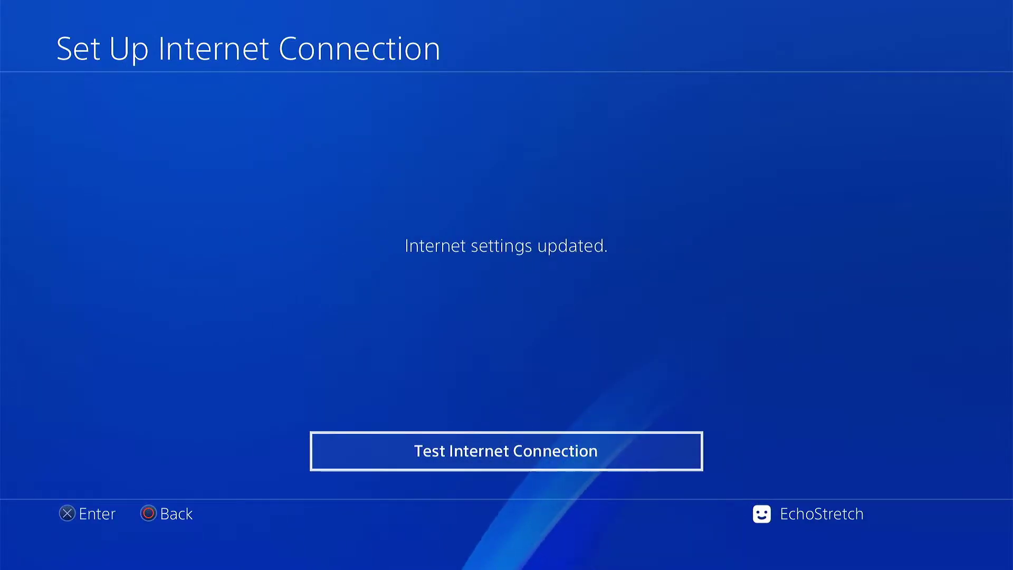
Step: Back out of Settings to the home screen and launch the Internet Browser
{"action": "key", "text": "Escape"}
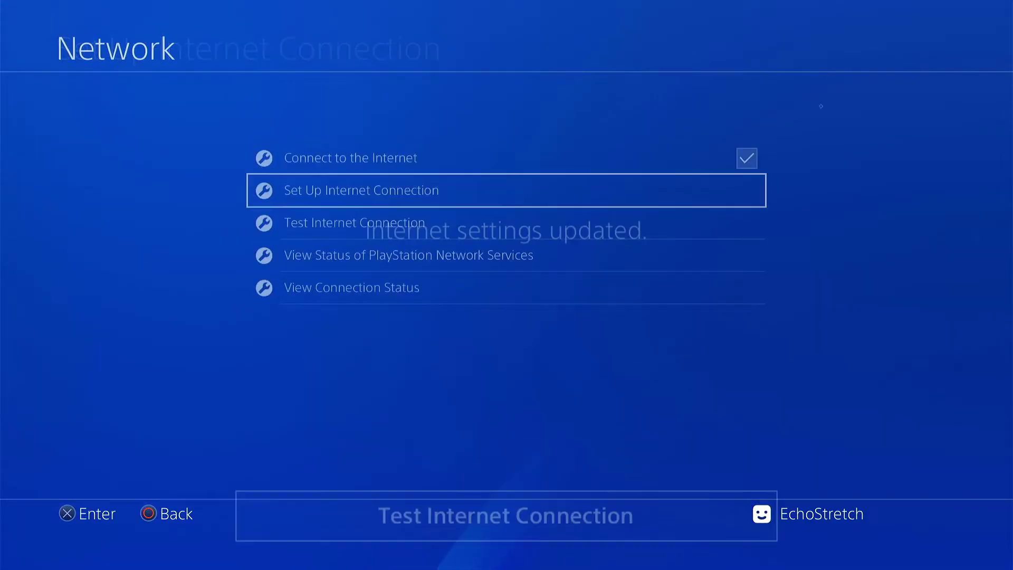
{"action": "key", "text": "Escape"}
{"action": "key", "text": "Up"}
{"action": "key", "text": "Up"}
{"action": "key", "text": "Up"}
{"action": "key", "text": "Up"}
{"action": "key", "text": "Up"}
{"action": "key", "text": "Up"}
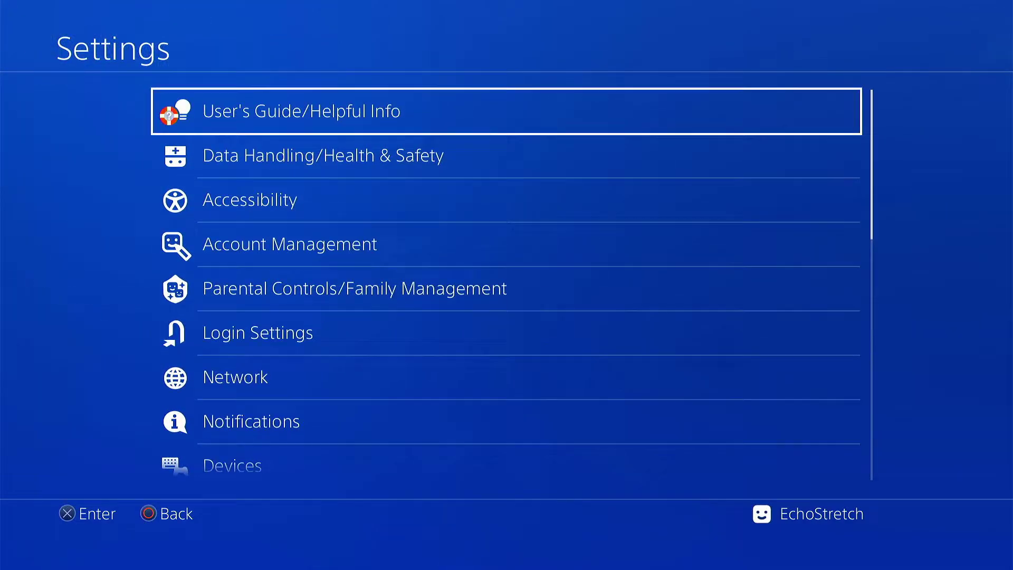
{"action": "key", "text": "Return"}
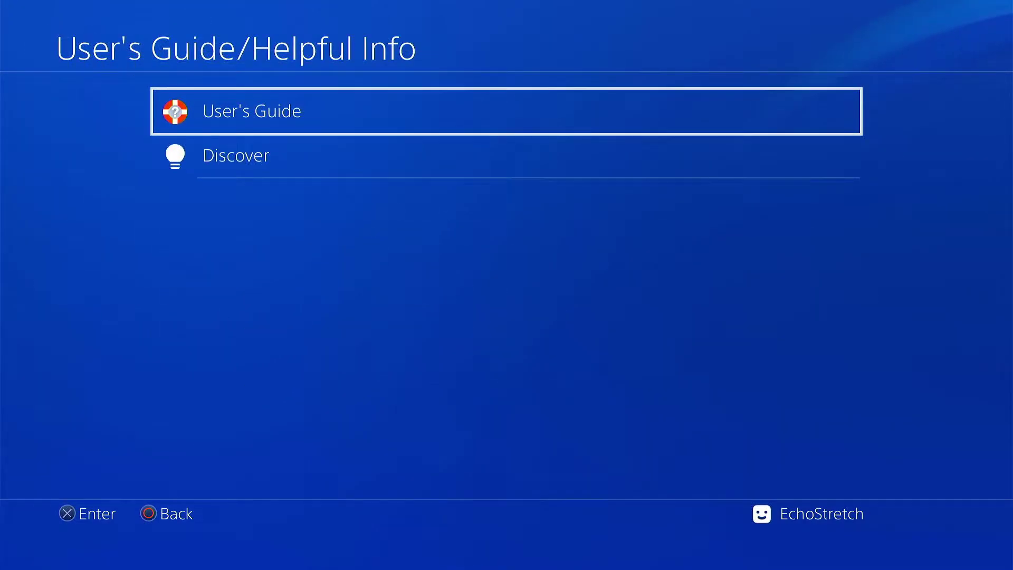
{"action": "key", "text": "Escape"}
{"action": "key", "text": "Escape"}
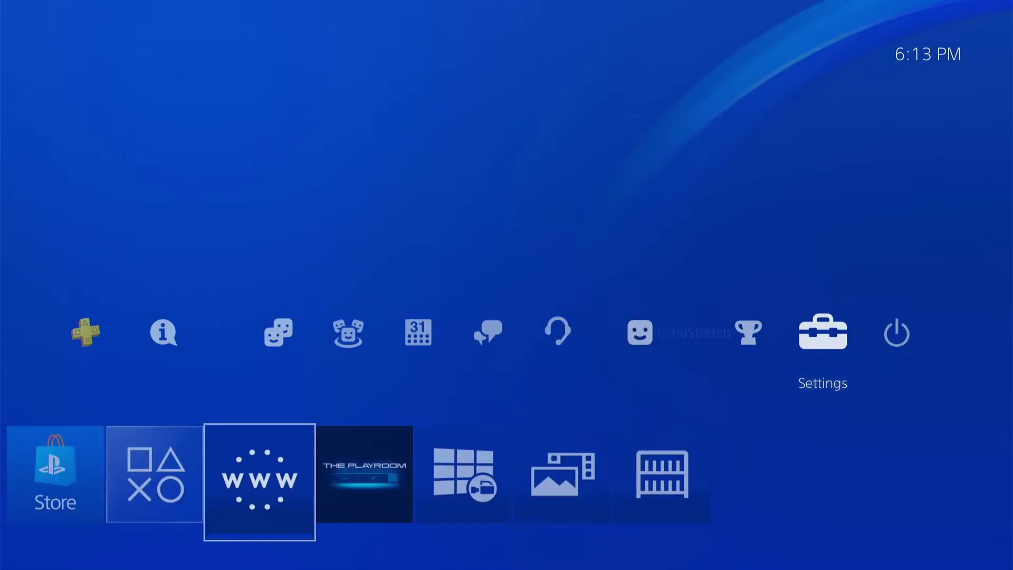
{"action": "key", "text": "Return"}
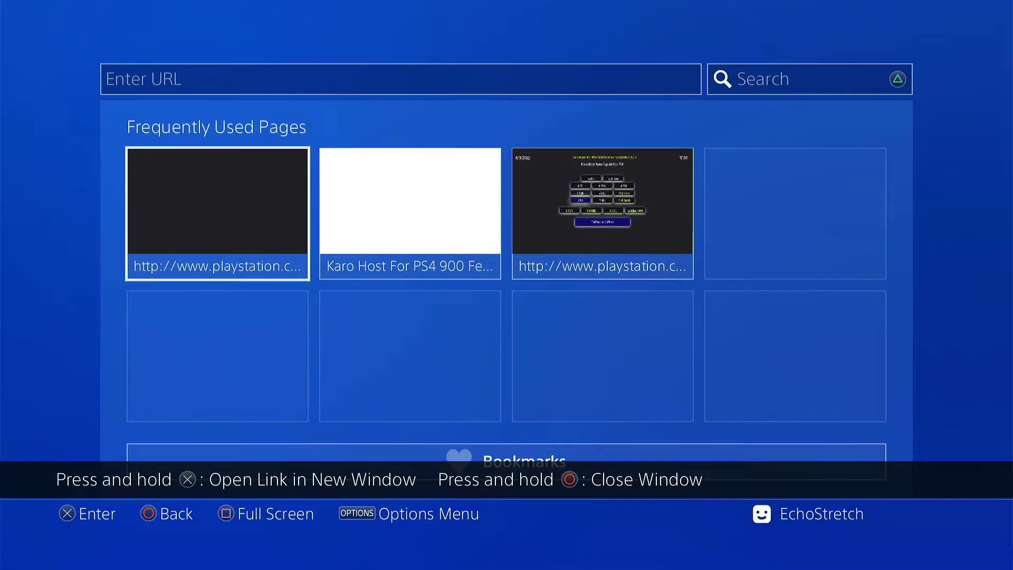
Step: Delete all Frequently Used Pages from the browser's start page
{"action": "key", "text": "Menu"}
{"action": "key", "text": "Down"}
{"action": "key", "text": "Return"}
{"action": "key", "text": "Return"}
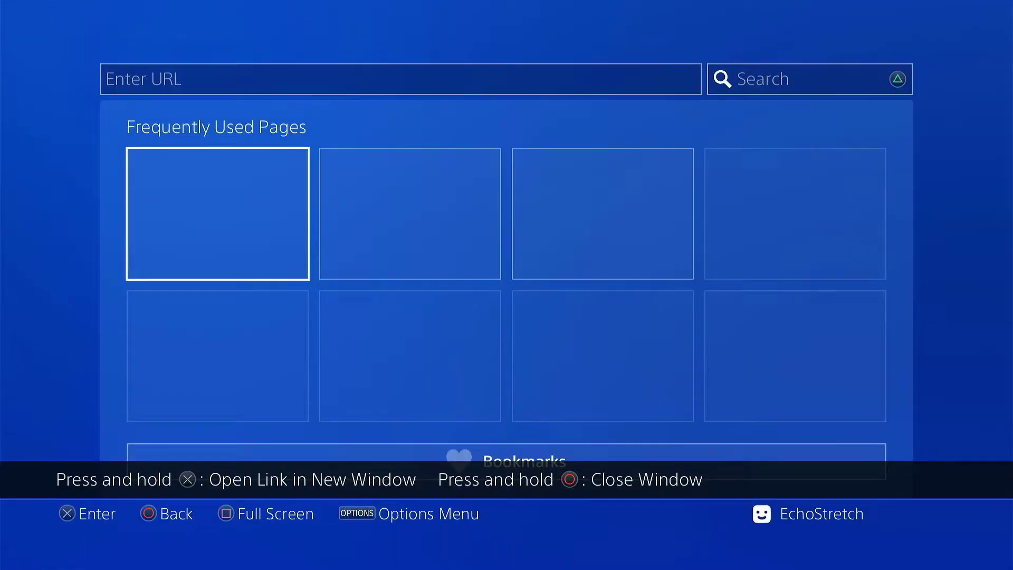
{"action": "key", "text": "Menu"}
{"action": "key", "text": "Up"}
Step: Clear the entire browsing history
{"action": "key", "text": "Return"}
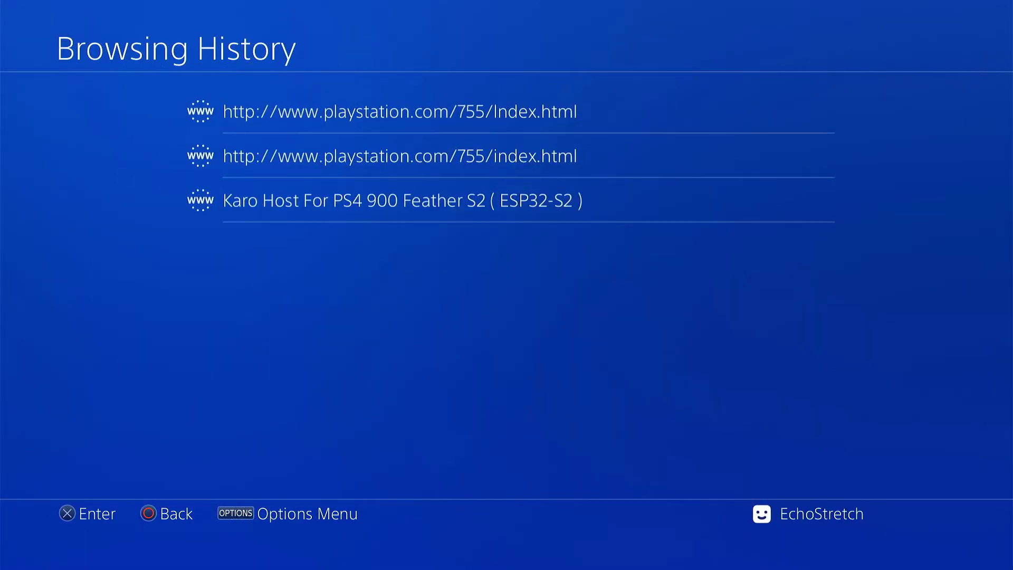
{"action": "key", "text": "Menu"}
{"action": "key", "text": "Return"}
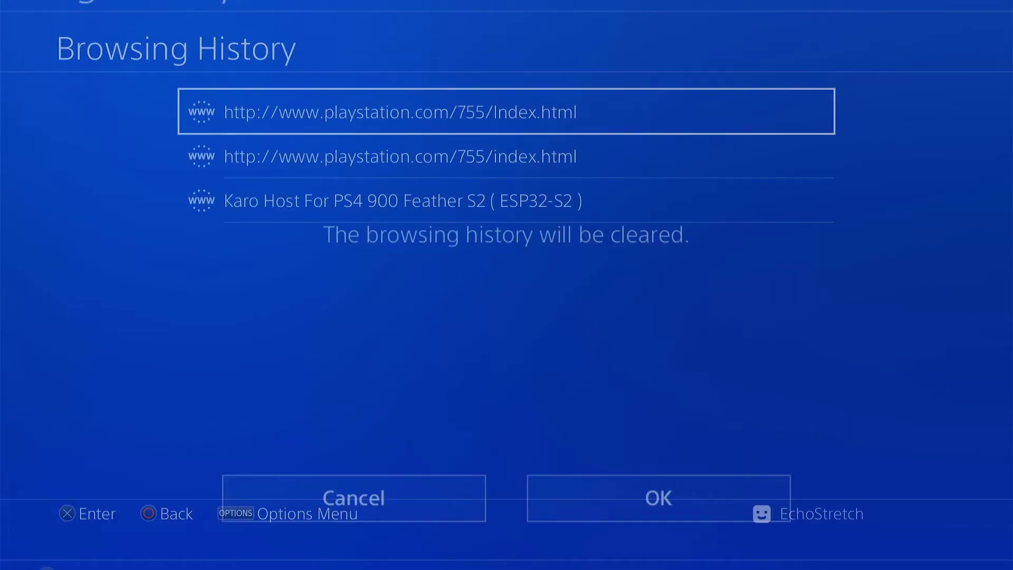
{"action": "key", "text": "Return"}
{"action": "key", "text": "Escape"}
{"action": "key", "text": "Menu"}
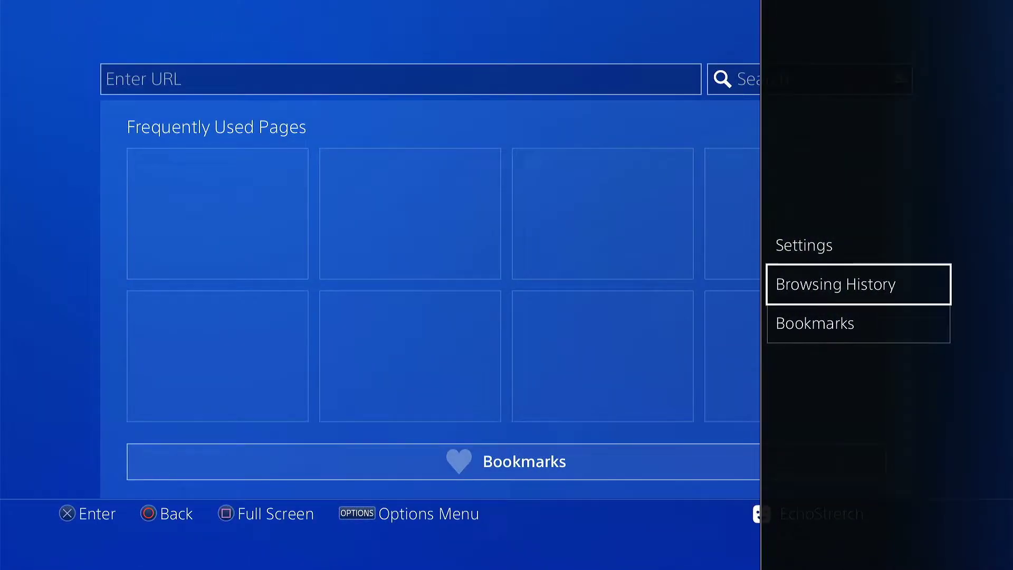
{"action": "key", "text": "Up"}
Step: Delete all cookies and clear website data in browser settings, then relaunch the browser
{"action": "key", "text": "Return"}
{"action": "key", "text": "Down"}
{"action": "key", "text": "Down"}
{"action": "key", "text": "Return"}
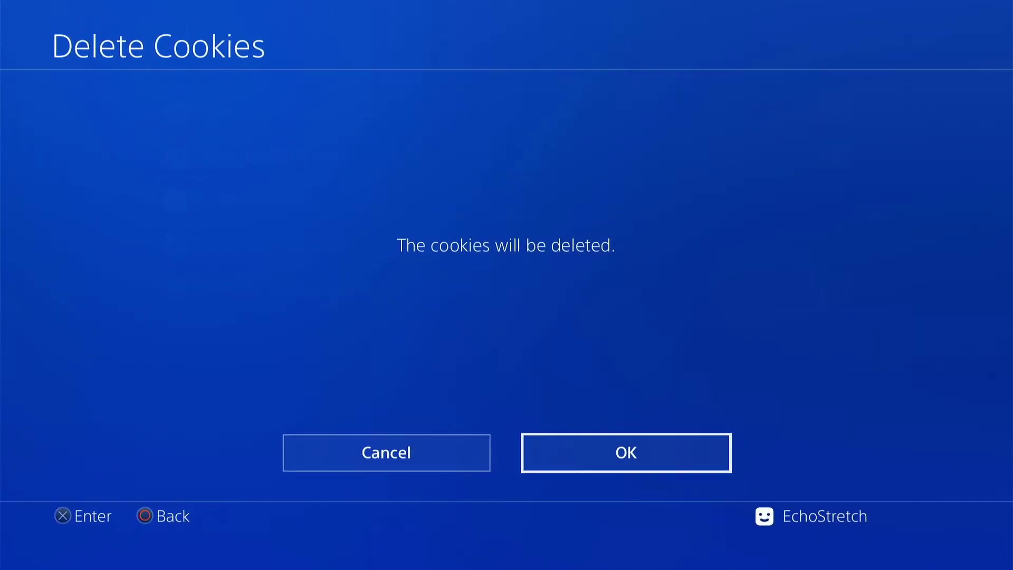
{"action": "key", "text": "Return"}
{"action": "key", "text": "Down"}
{"action": "key", "text": "Return"}
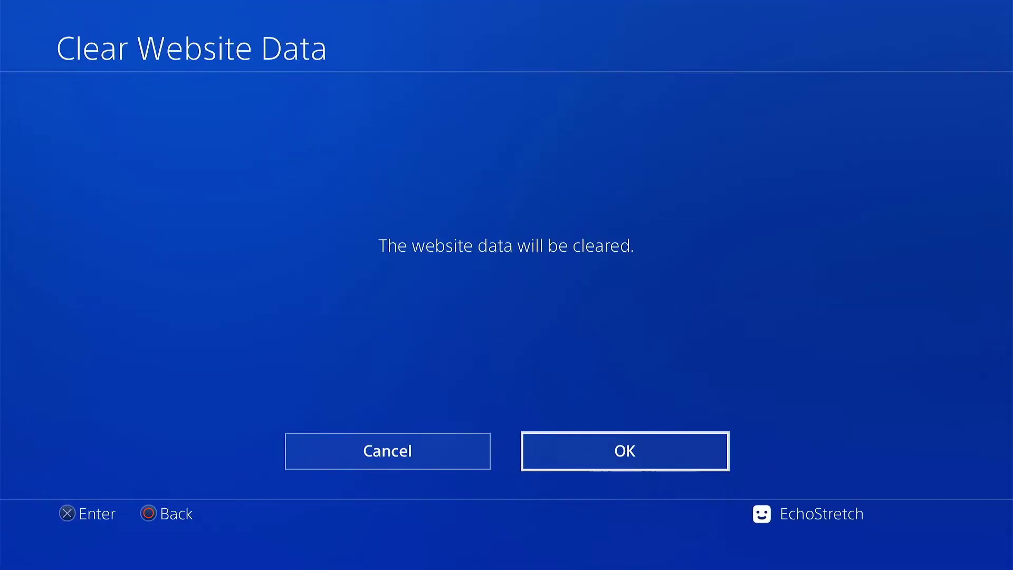
{"action": "key", "text": "Return"}
{"action": "key", "text": "Escape"}
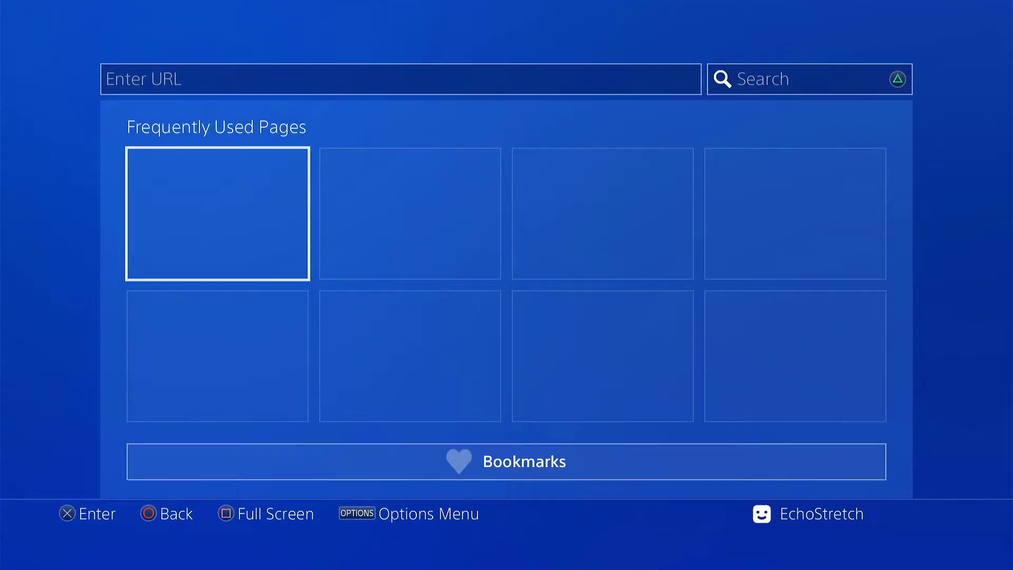
{"action": "key", "text": "Escape"}
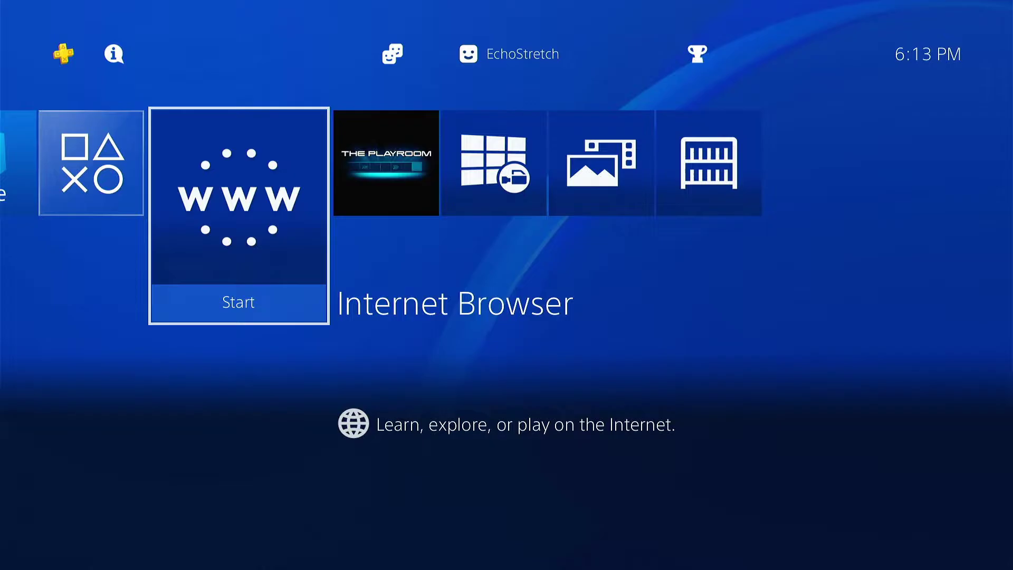
{"action": "key", "text": "Return"}
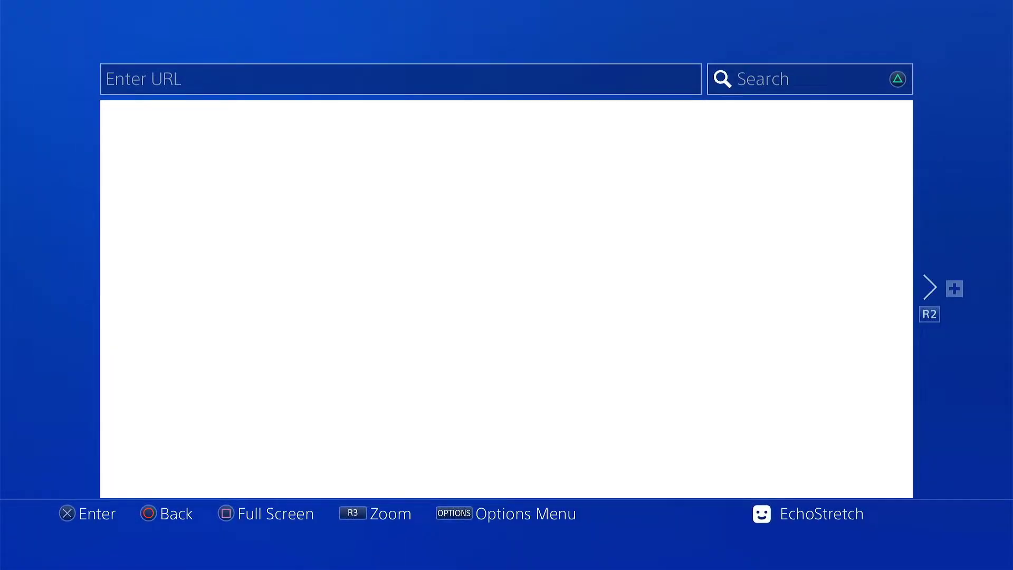
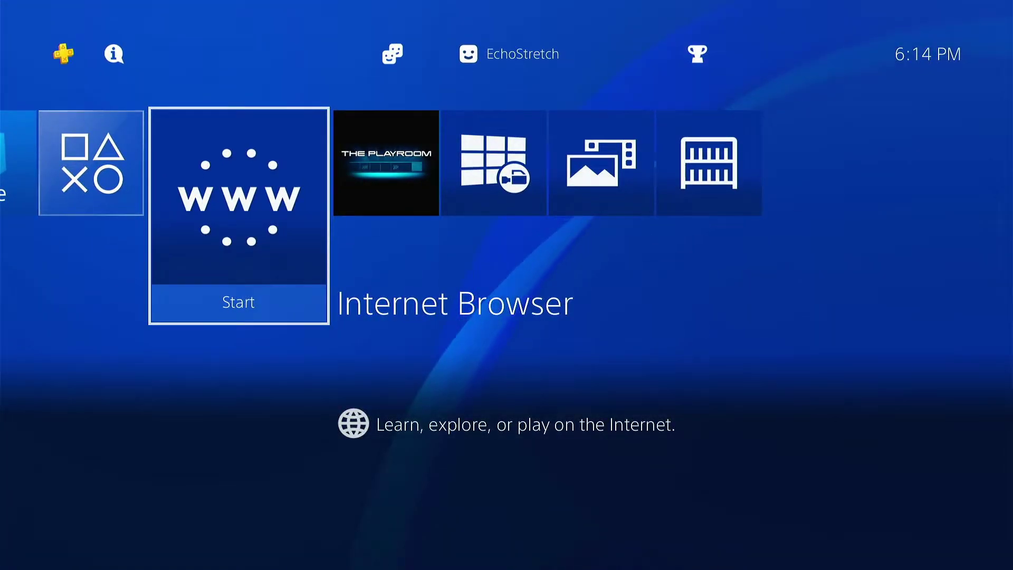
Step: Launch the Internet Browser from the Home Screen, which stops on the free system memory error
{"action": "key", "text": "Return"}
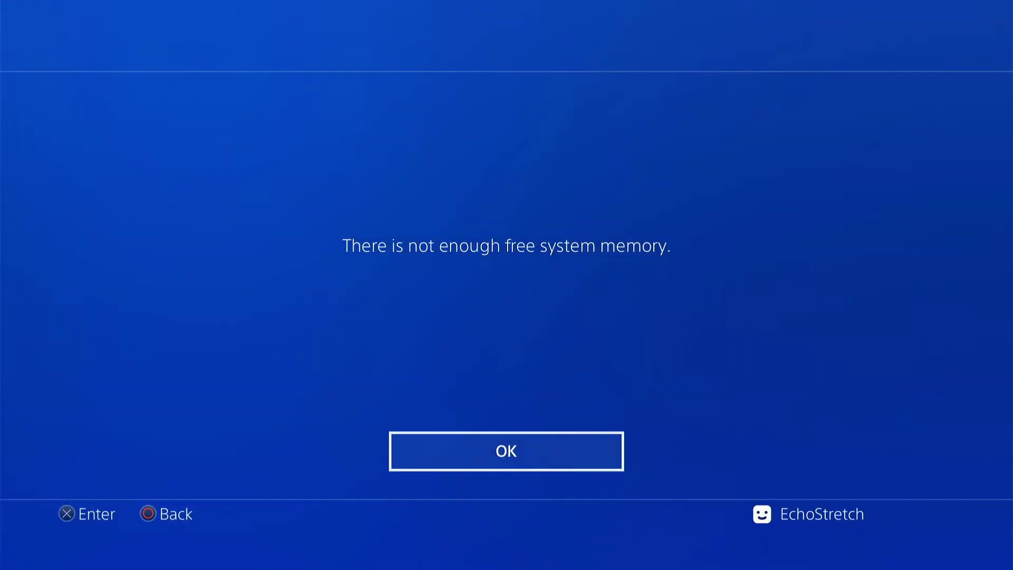
Step: Dismiss the memory error so the 7.55 page at playstation.com/755/l755.html retries loading
{"action": "key", "text": "Return"}
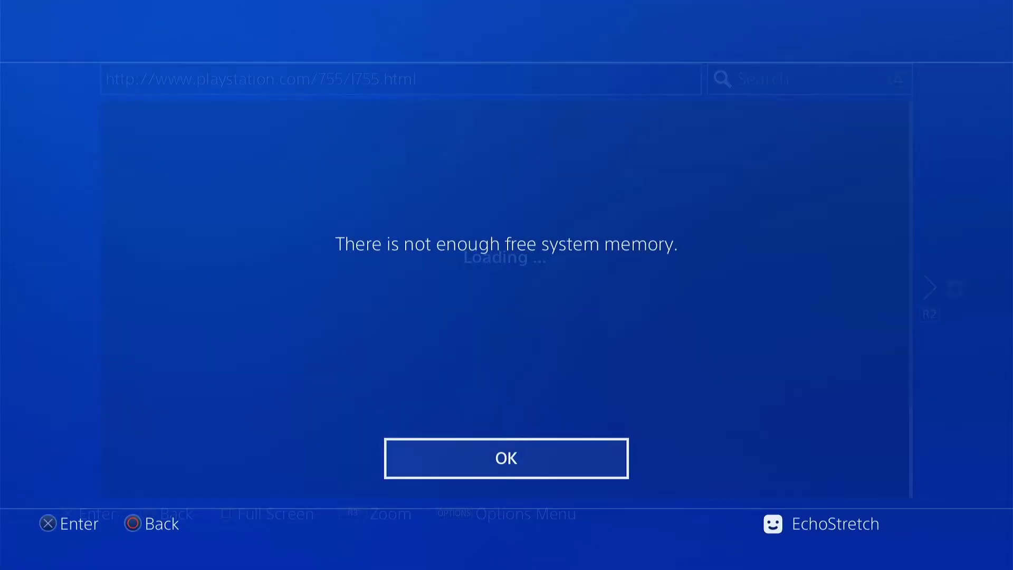
Step: Acknowledge the memory error twice so the 7.55 exploit page reloads on a blank white page
{"action": "key", "text": "Return"}
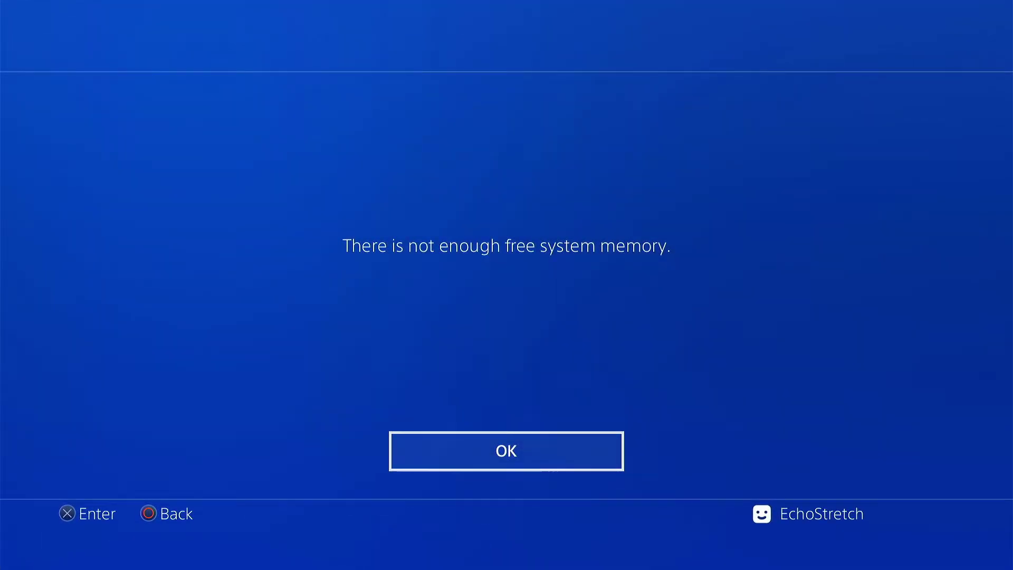
{"action": "key", "text": "Return"}
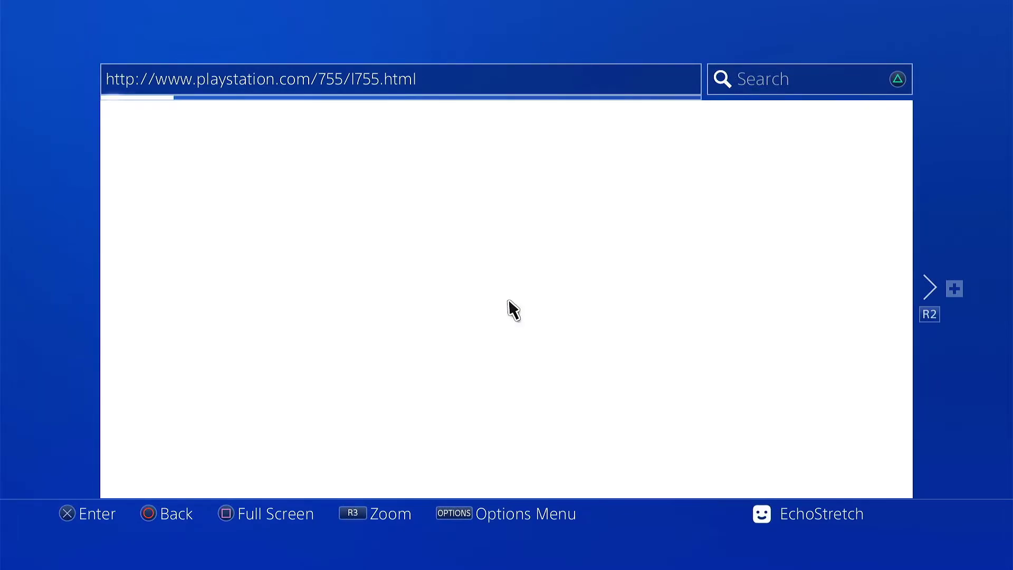
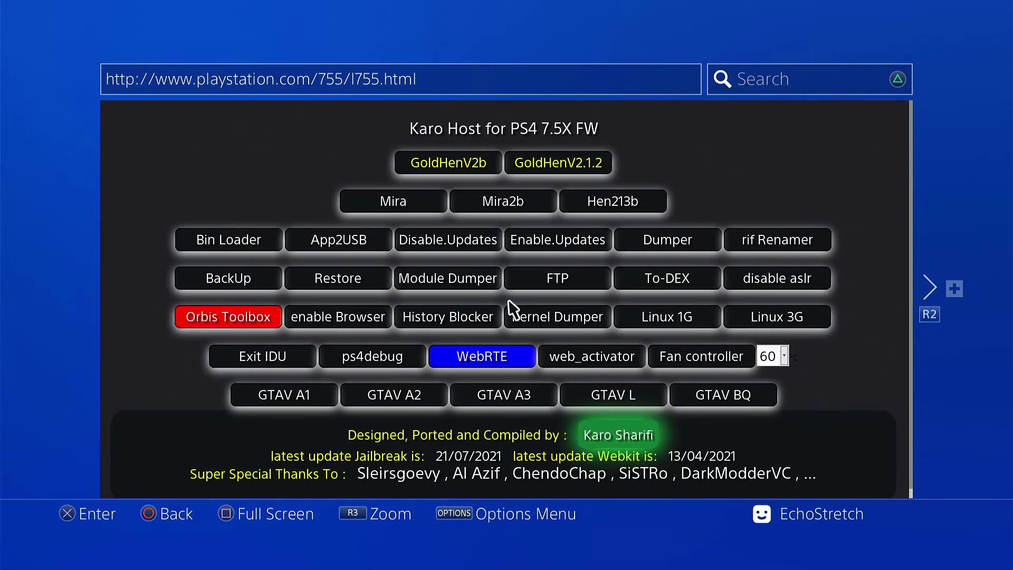
Step: Run the GoldHEN v2.1.2 payload from the Karo Host page and wait for its success notification
{"action": "left_click", "coordinate": [578, 285]}
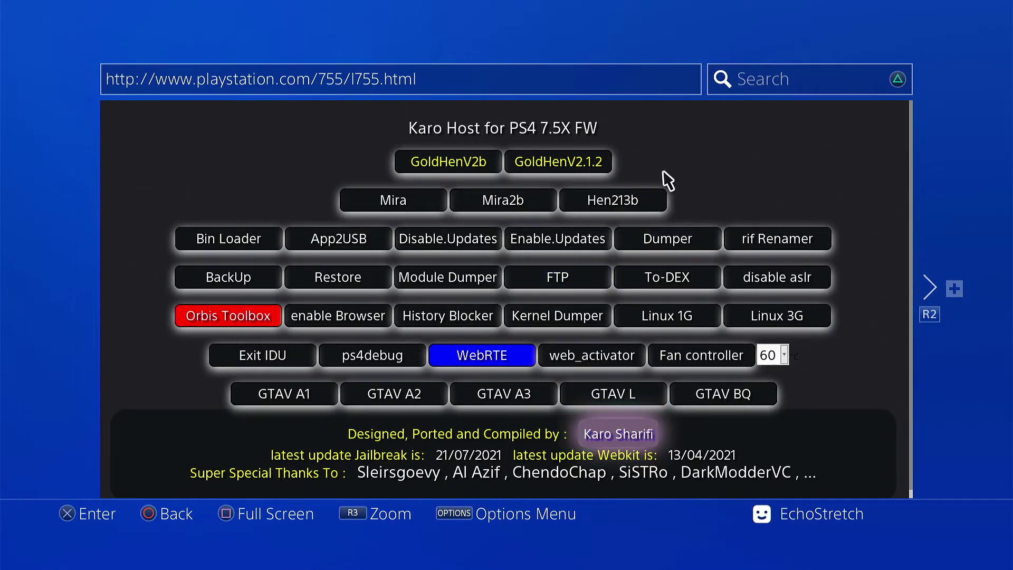
{"action": "mouse_move", "coordinate": [583, 172]}
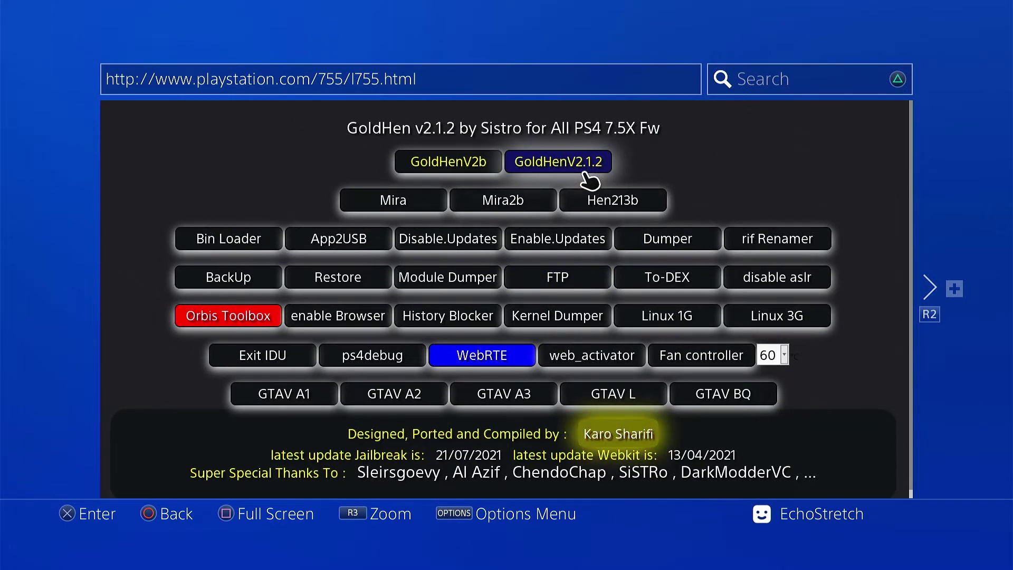
{"action": "left_click", "coordinate": [557, 174]}
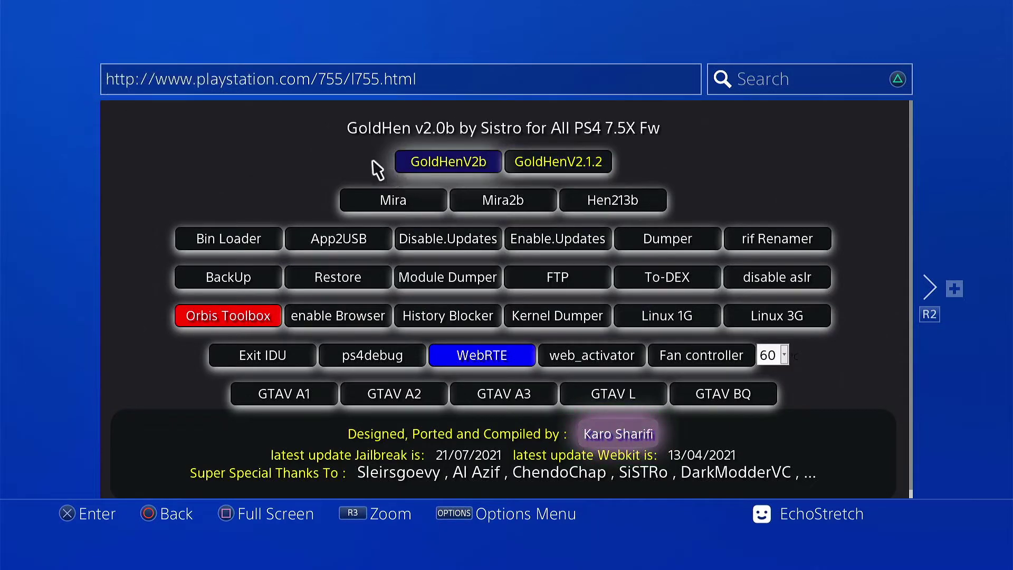
Step: Load the red Orbis Toolbox payload until Orbis Toolbox Alpha 1.0 is confirmed loaded
{"action": "left_click", "coordinate": [231, 320]}
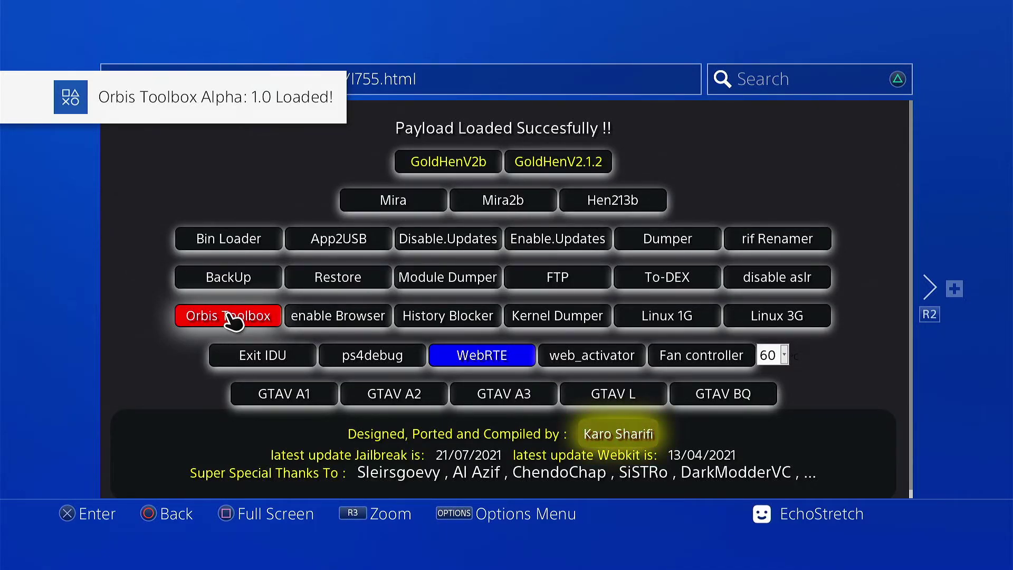
Step: In Settings > GoldHEN, enable the FTP server (port 2121) and BinLoader server (port 9090)
{"action": "key", "text": "super"}
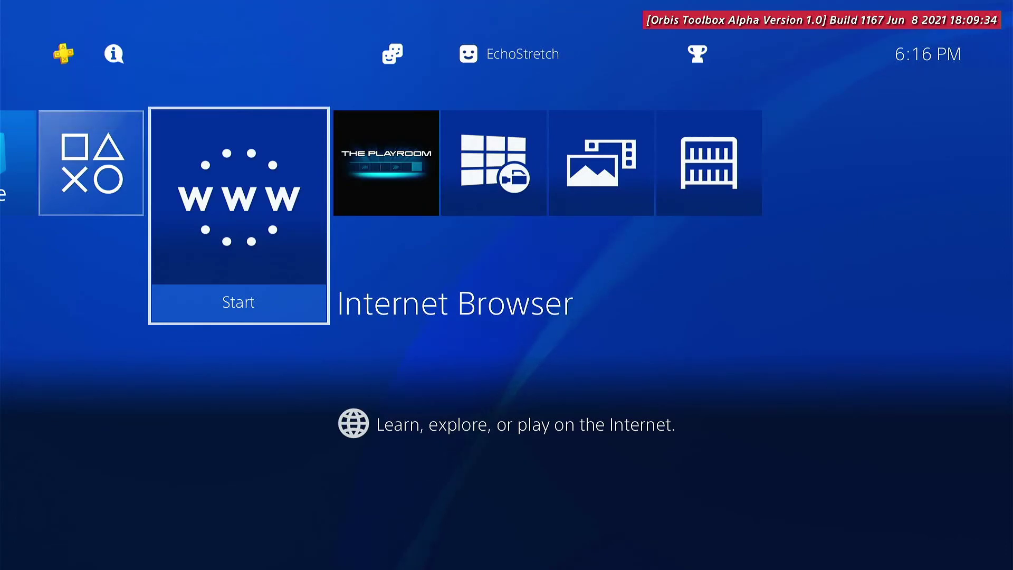
{"action": "key", "text": "Up"}
{"action": "key", "text": "Right"}
{"action": "key", "text": "Left"}
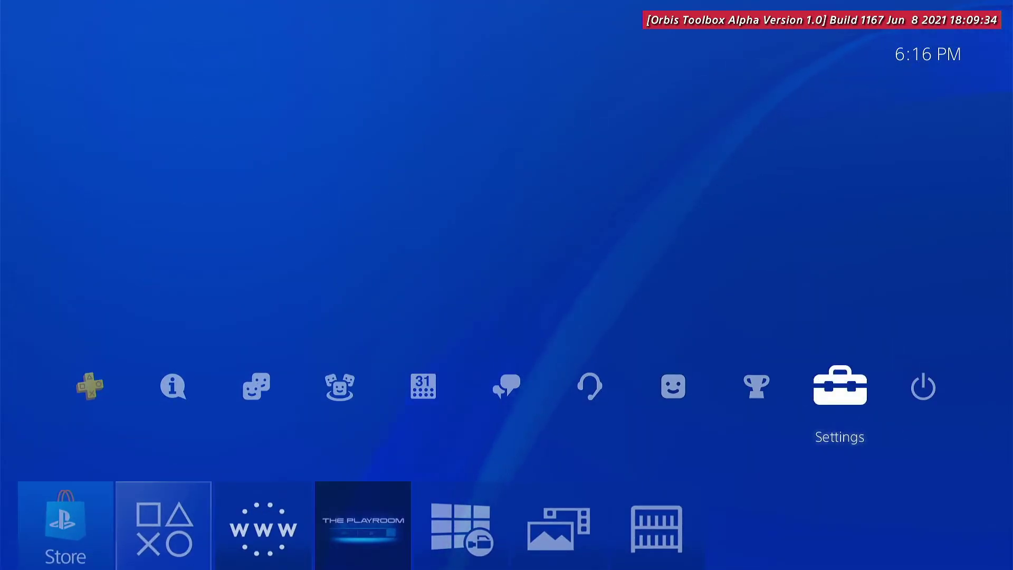
{"action": "key", "text": "Return"}
{"action": "key", "text": "Up"}
{"action": "key", "text": "Return"}
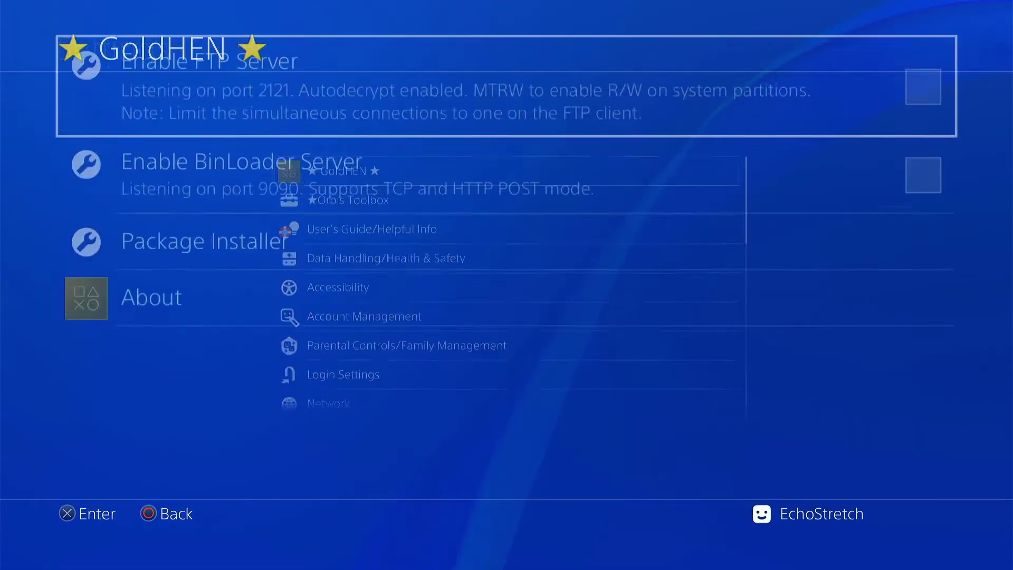
{"action": "key", "text": "Return"}
{"action": "key", "text": "Down"}
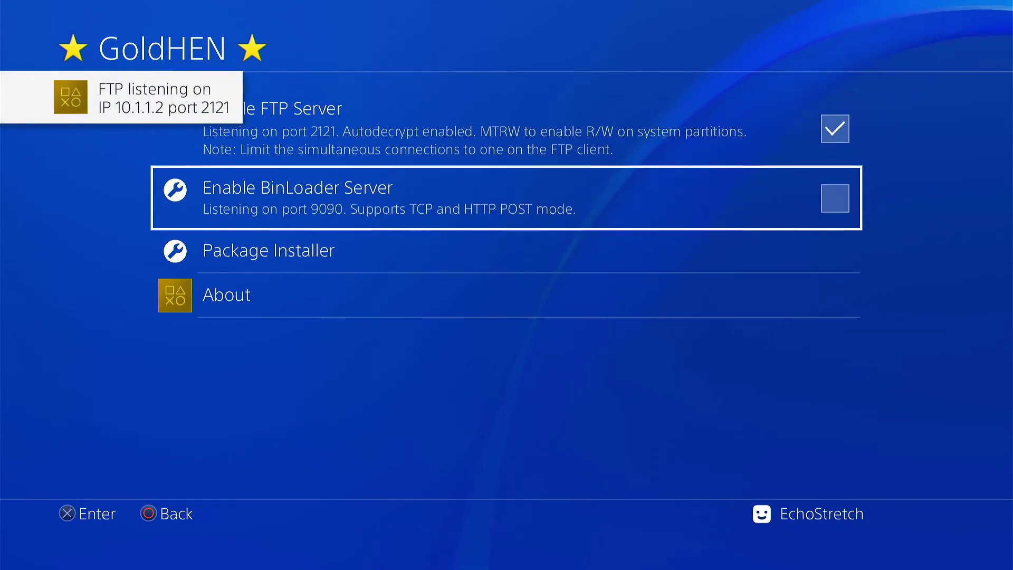
{"action": "key", "text": "Return"}
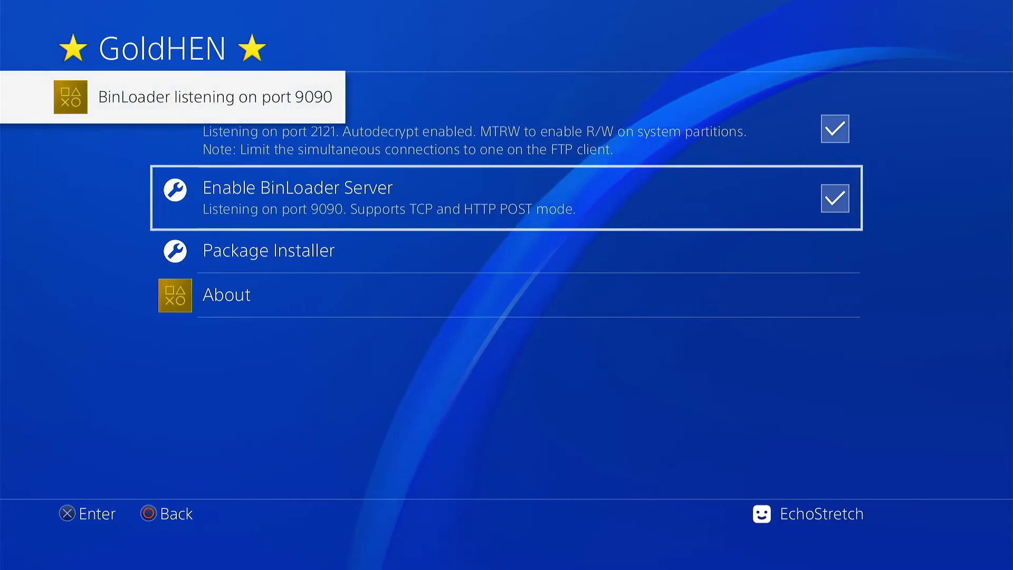
{"action": "key", "text": "Escape"}
Step: In Orbis Toolbox Settings, turn on Load Config on Startup, Show TitleID Labels and Show Devkit Panel
{"action": "key", "text": "Down"}
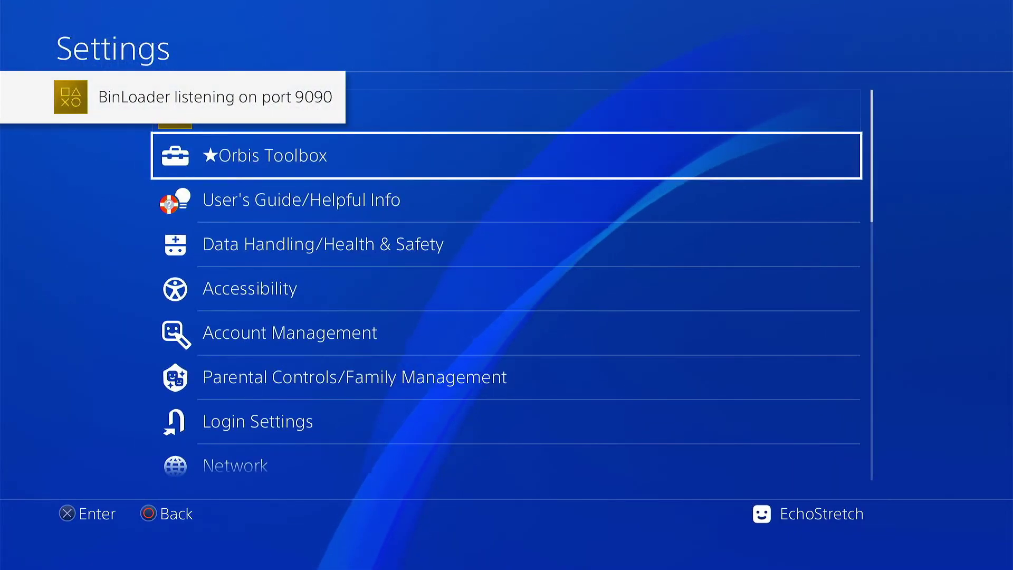
{"action": "key", "text": "Return"}
{"action": "key", "text": "Down"}
{"action": "key", "text": "Down"}
{"action": "key", "text": "Down"}
{"action": "key", "text": "Down"}
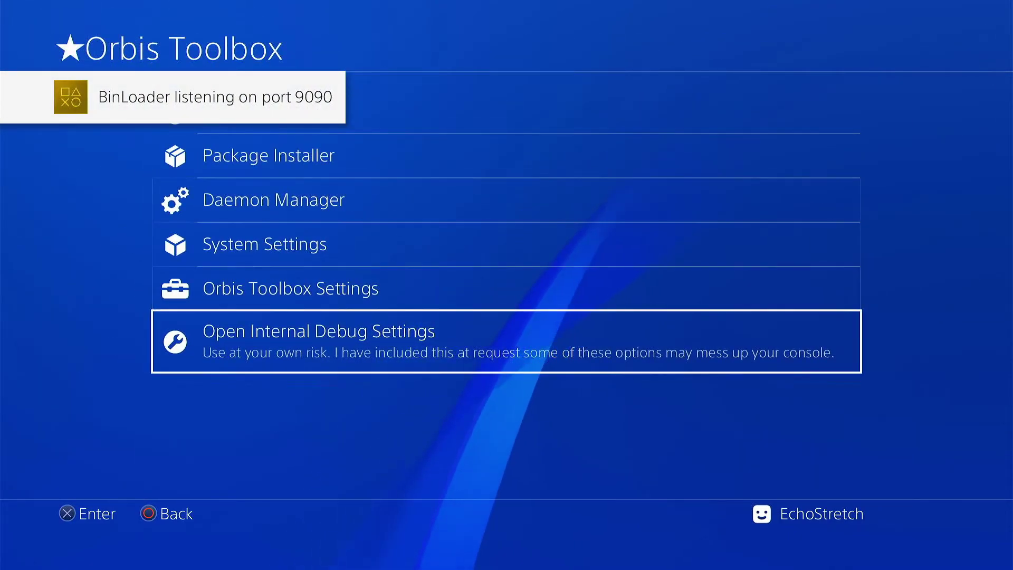
{"action": "key", "text": "Up"}
{"action": "key", "text": "Return"}
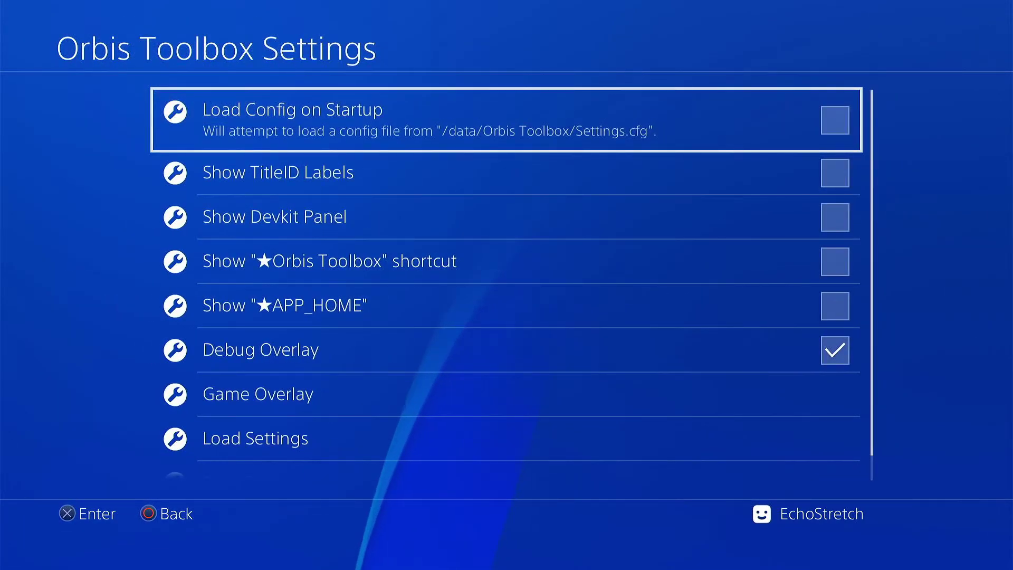
{"action": "key", "text": "Return"}
{"action": "key", "text": "Down"}
{"action": "key", "text": "Return"}
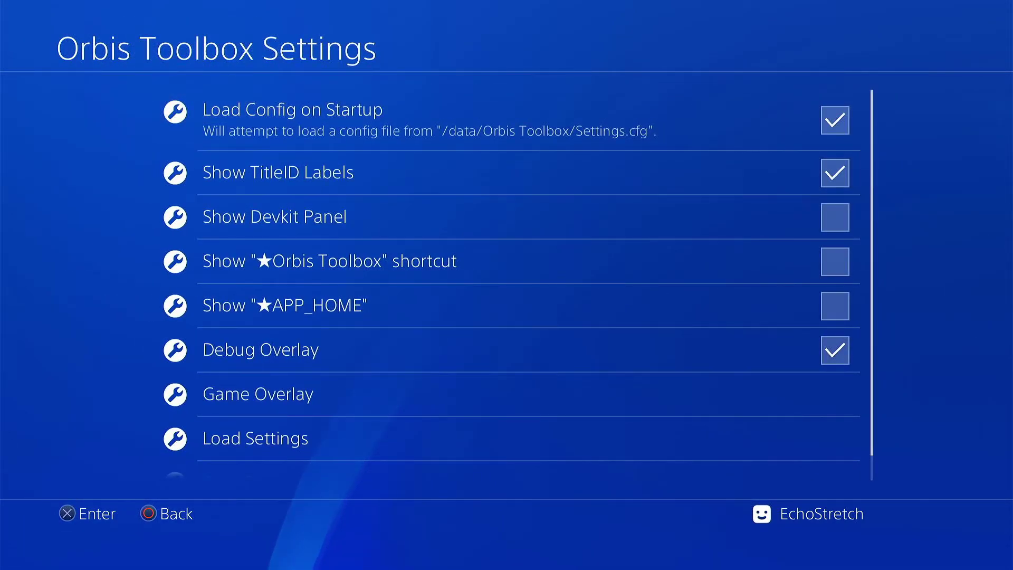
{"action": "key", "text": "Down"}
{"action": "key", "text": "Return"}
{"action": "key", "text": "Down"}
Step: Set the Game Overlay's Overlay Location to Right
{"action": "key", "text": "Down"}
{"action": "key", "text": "Down"}
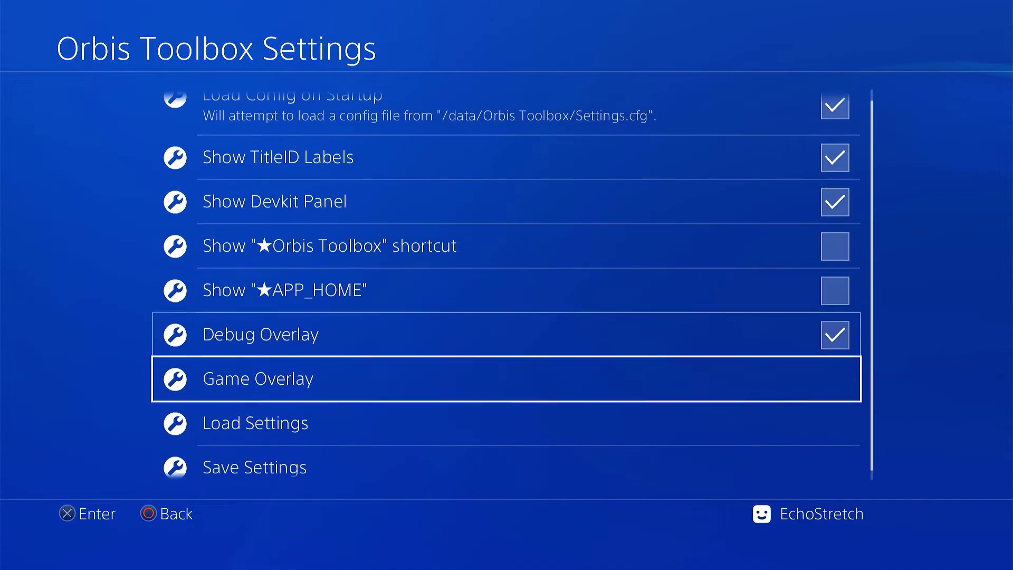
{"action": "key", "text": "Return"}
{"action": "key", "text": "Down"}
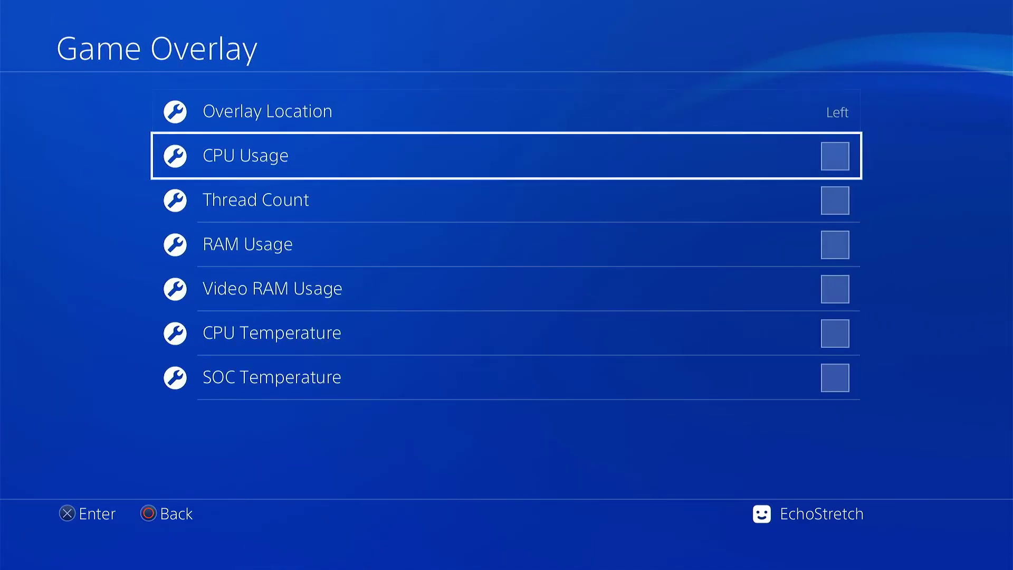
{"action": "key", "text": "Up"}
{"action": "key", "text": "Return"}
{"action": "key", "text": "Down"}
{"action": "key", "text": "Return"}
Step: Enable the CPU usage, thread count, RAM, video RAM, CPU and SOC temperature overlay readouts
{"action": "key", "text": "Down"}
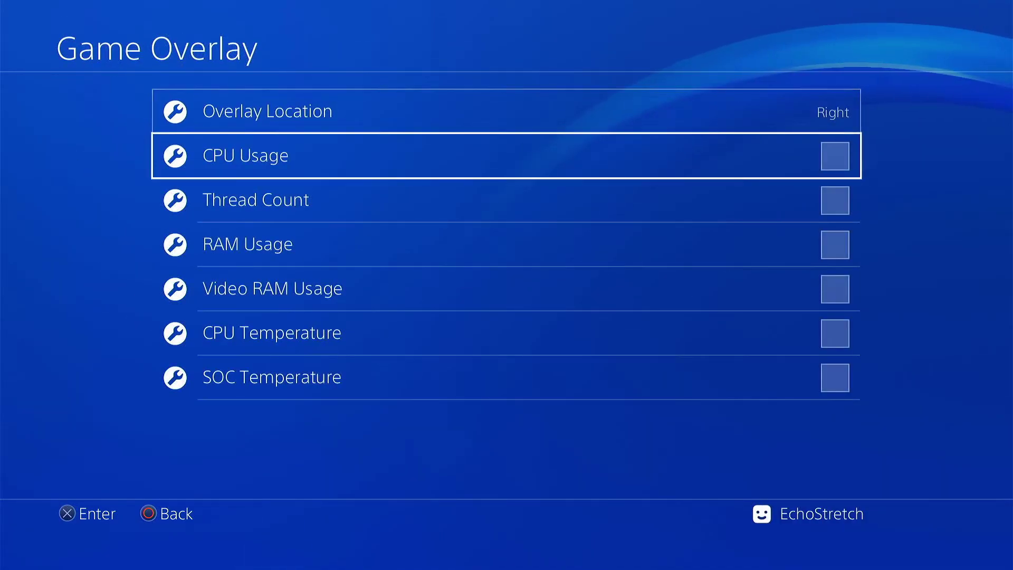
{"action": "key", "text": "Return"}
{"action": "key", "text": "Down"}
{"action": "key", "text": "Return"}
{"action": "key", "text": "Down"}
{"action": "key", "text": "Return"}
{"action": "key", "text": "Down"}
{"action": "key", "text": "Return"}
{"action": "key", "text": "Down"}
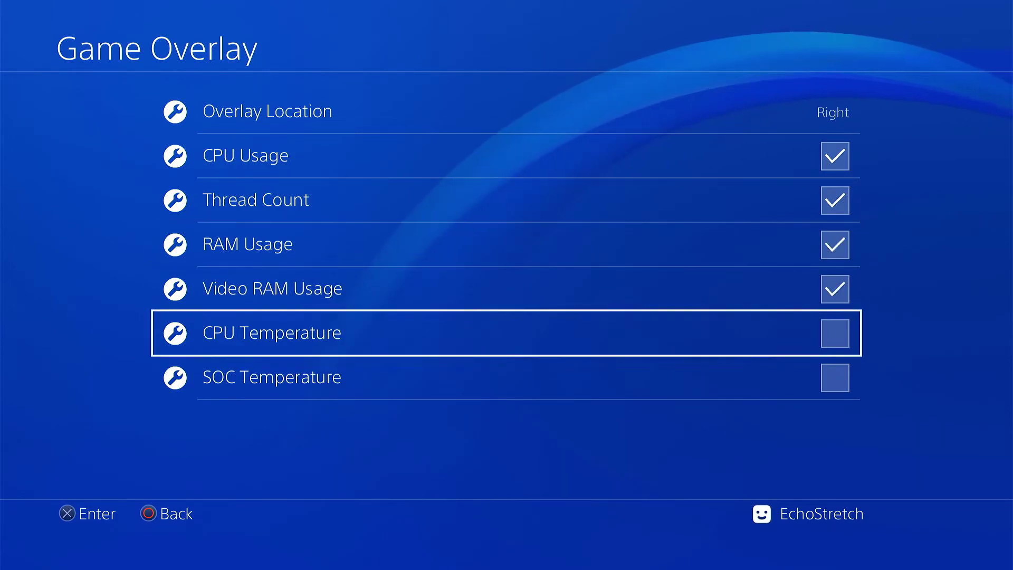
{"action": "key", "text": "Return"}
Step: Save the Orbis Toolbox settings and leave the settings page
{"action": "key", "text": "Down"}
{"action": "key", "text": "Return"}
{"action": "key", "text": "Escape"}
{"action": "key", "text": "Down"}
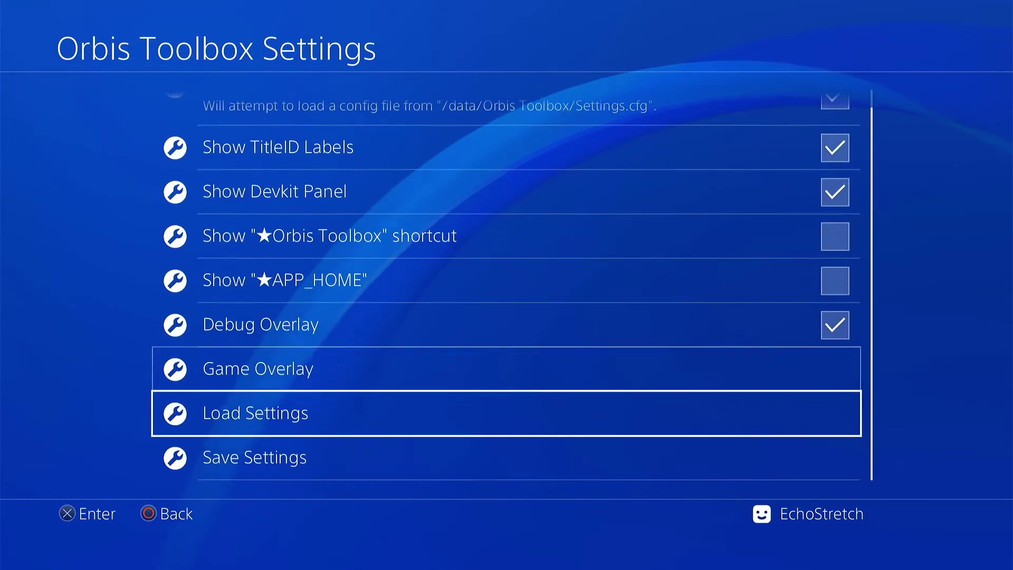
{"action": "key", "text": "Down"}
{"action": "key", "text": "Return"}
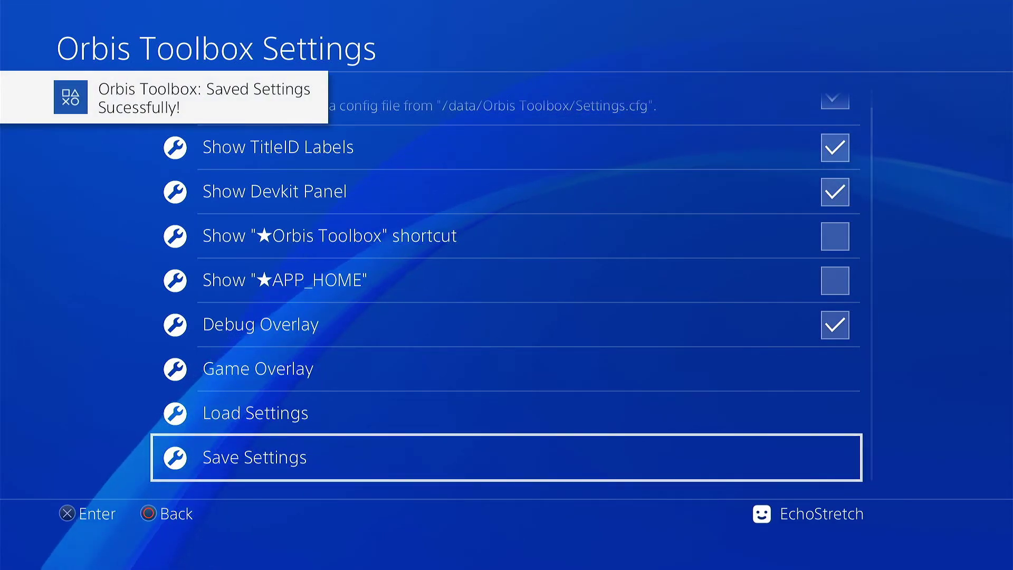
{"action": "key", "text": "Escape"}
Step: Confirm in Settings > System > System Information that GoldHEN v2.1.2 runs on Hen 7.55
{"action": "key", "text": "Escape"}
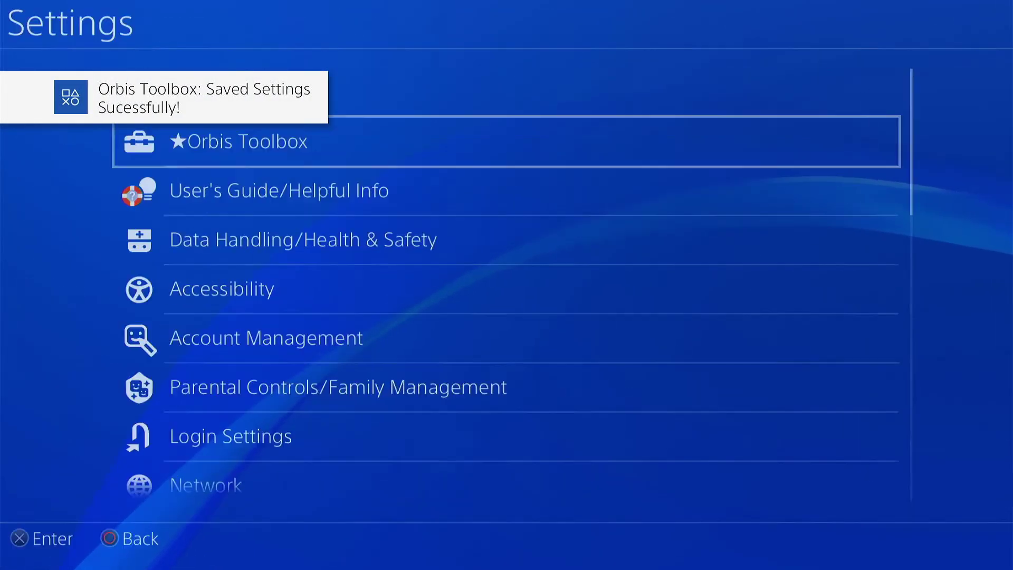
{"action": "key", "text": "Escape"}
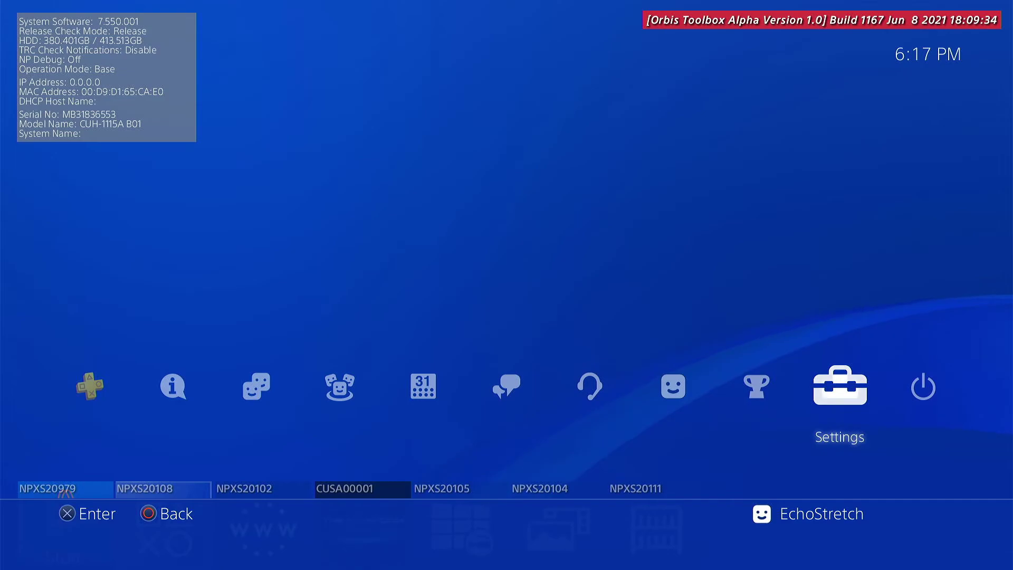
{"action": "key", "text": "Return"}
{"action": "key", "text": "Down"}
{"action": "key", "text": "Down"}
{"action": "key", "text": "Down"}
{"action": "key", "text": "Down"}
{"action": "key", "text": "Down"}
{"action": "key", "text": "Down"}
{"action": "key", "text": "Down"}
{"action": "key", "text": "Down"}
{"action": "key", "text": "Down"}
{"action": "key", "text": "Down"}
{"action": "key", "text": "Down"}
{"action": "key", "text": "Down"}
{"action": "key", "text": "Down"}
{"action": "key", "text": "Down"}
{"action": "key", "text": "Down"}
{"action": "key", "text": "Down"}
{"action": "key", "text": "Down"}
{"action": "key", "text": "Down"}
{"action": "key", "text": "Down"}
{"action": "key", "text": "Down"}
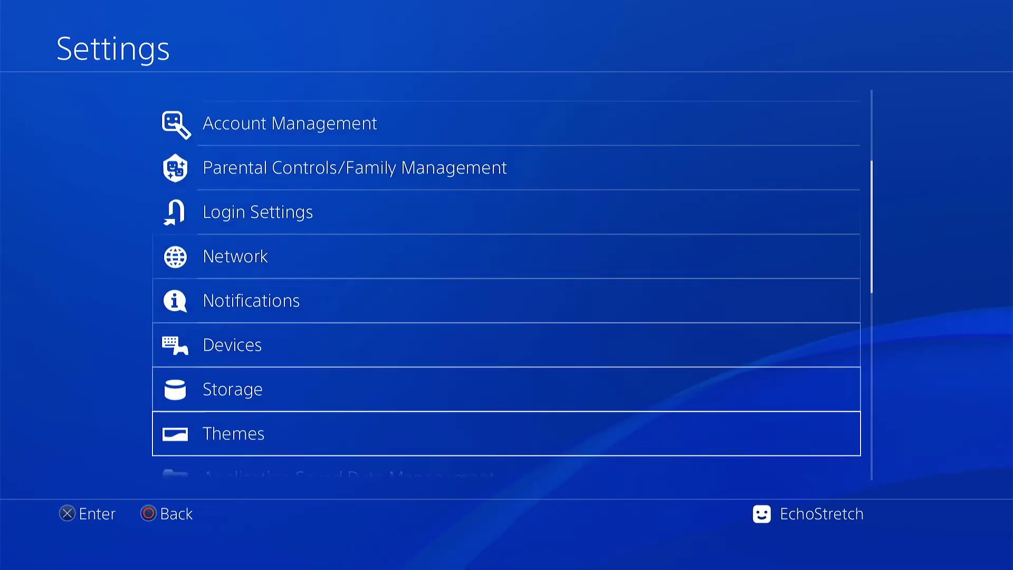
{"action": "key", "text": "Up"}
{"action": "key", "text": "Up"}
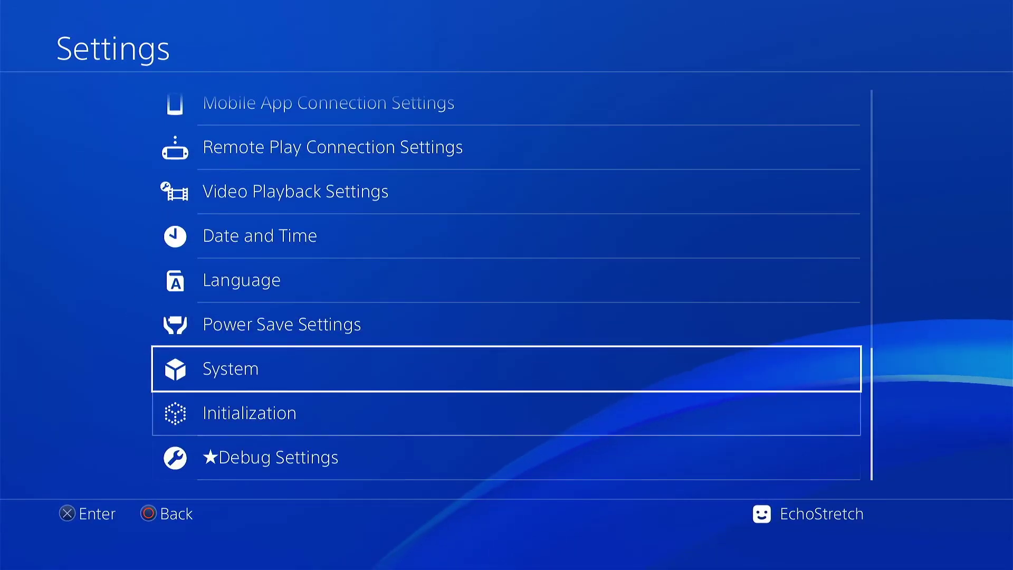
{"action": "key", "text": "Return"}
{"action": "key", "text": "Return"}
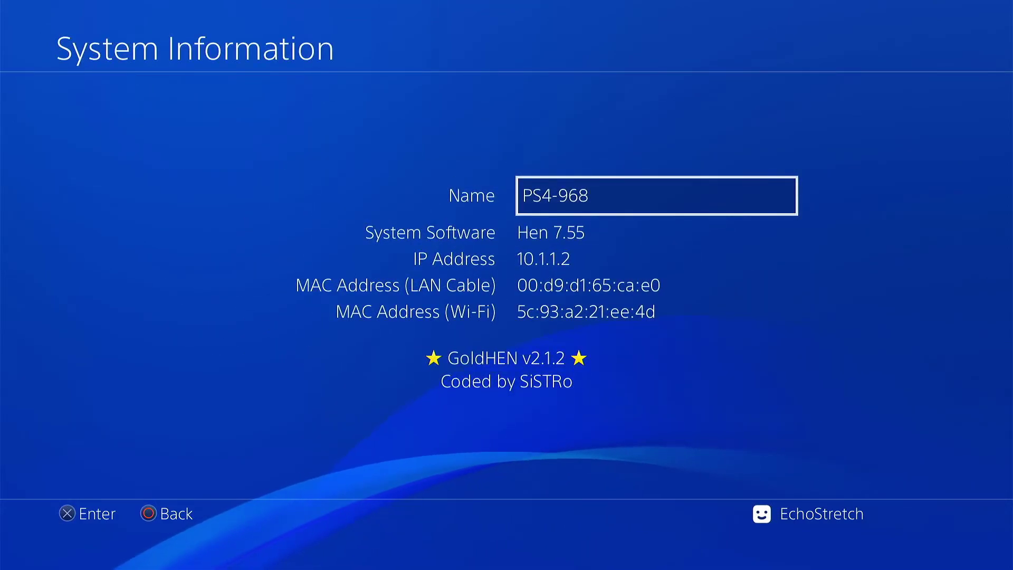
{"action": "key", "text": "Escape"}
{"action": "key", "text": "Escape"}
{"action": "key", "text": "Escape"}
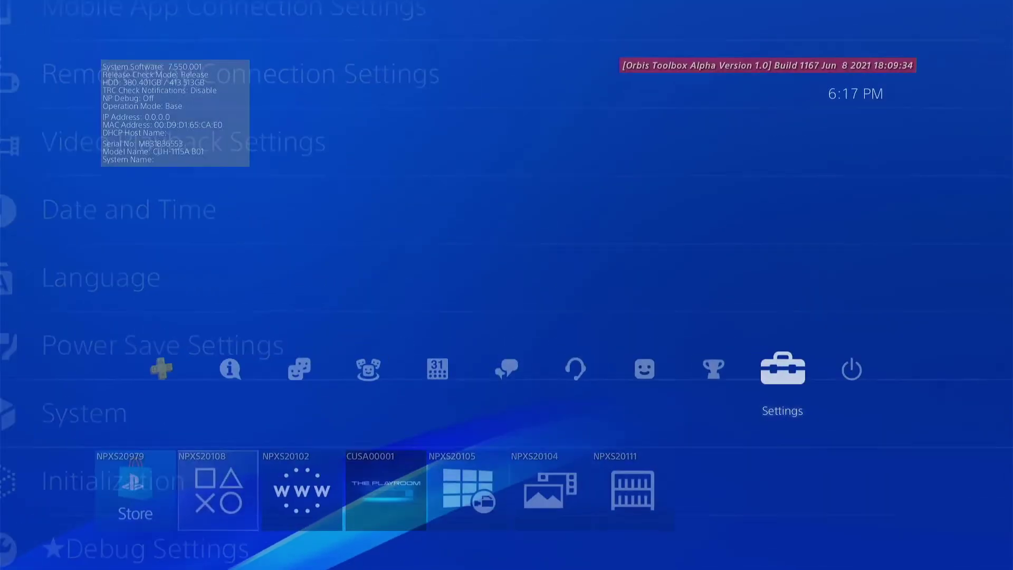
Step: Launch the Internet Browser and open the Karo Host page from Frequently Used Pages
{"action": "key", "text": "Down"}
{"action": "key", "text": "Return"}
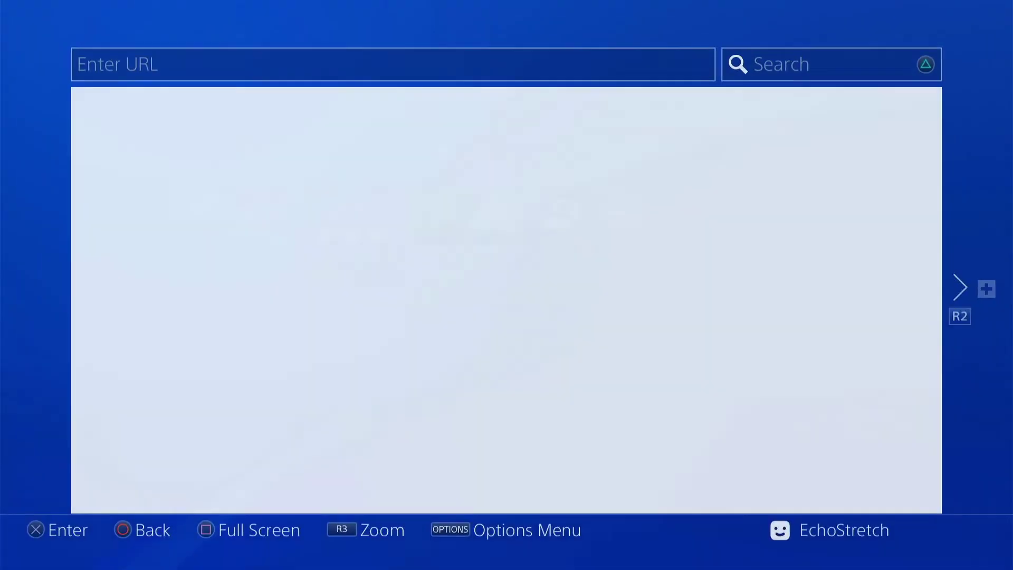
{"action": "key", "text": "Menu"}
{"action": "key", "text": "Escape"}
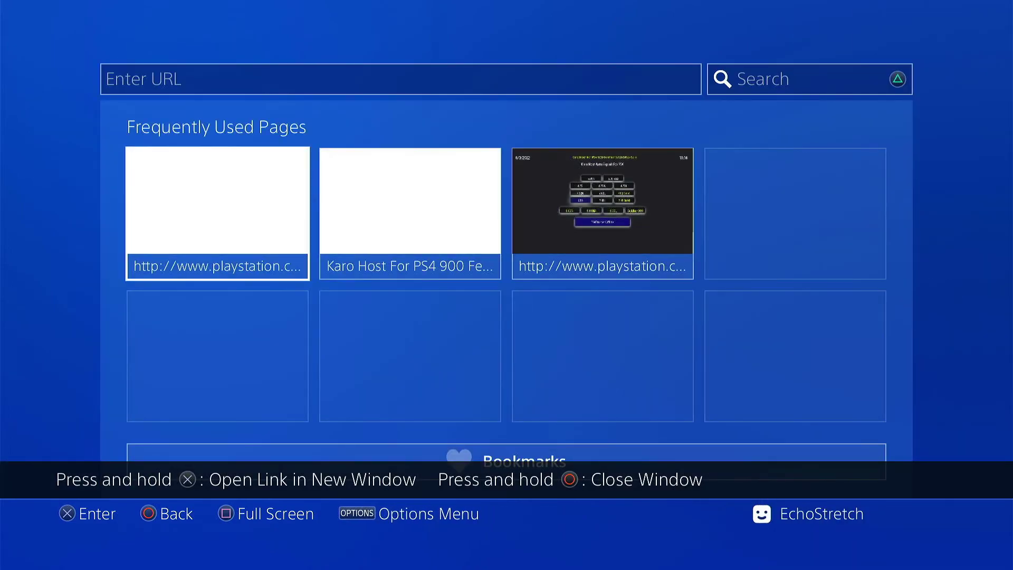
{"action": "key", "text": "Right"}
{"action": "key", "text": "Right"}
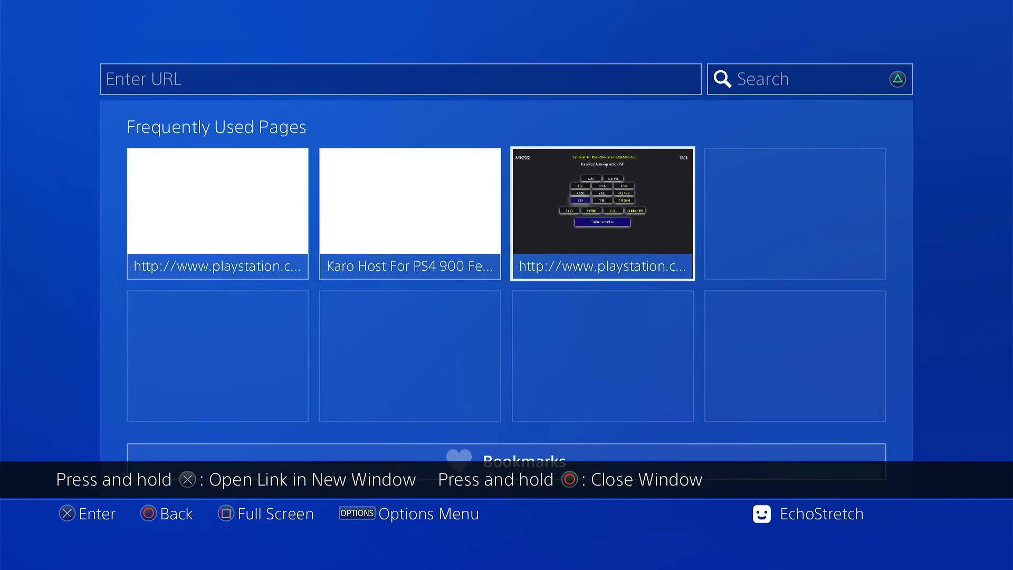
{"action": "key", "text": "Return"}
{"action": "key", "text": "Menu"}
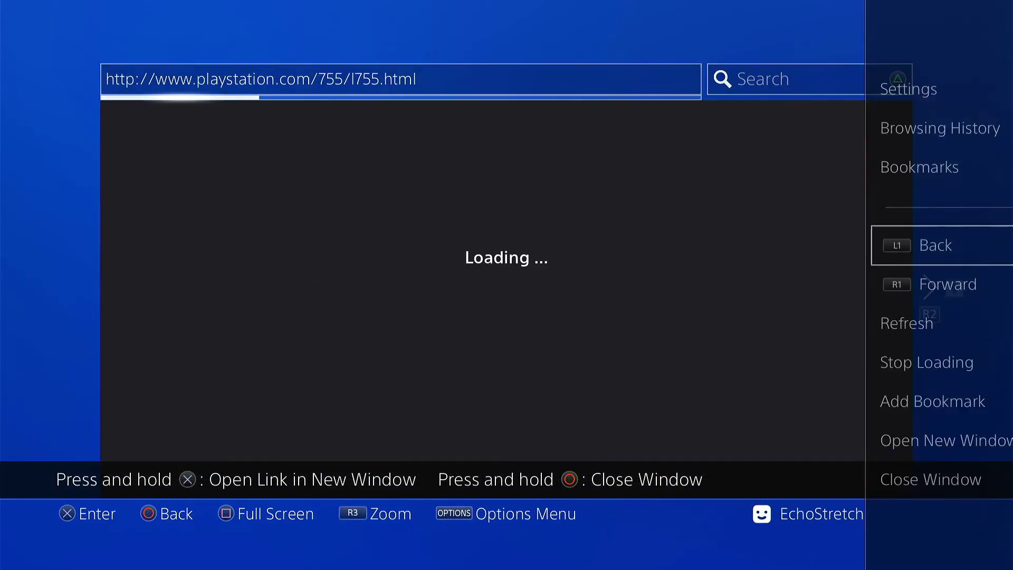
{"action": "key", "text": "Down"}
{"action": "key", "text": "Down"}
{"action": "key", "text": "Down"}
{"action": "key", "text": "Down"}
{"action": "key", "text": "Down"}
{"action": "key", "text": "Down"}
{"action": "key", "text": "Return"}
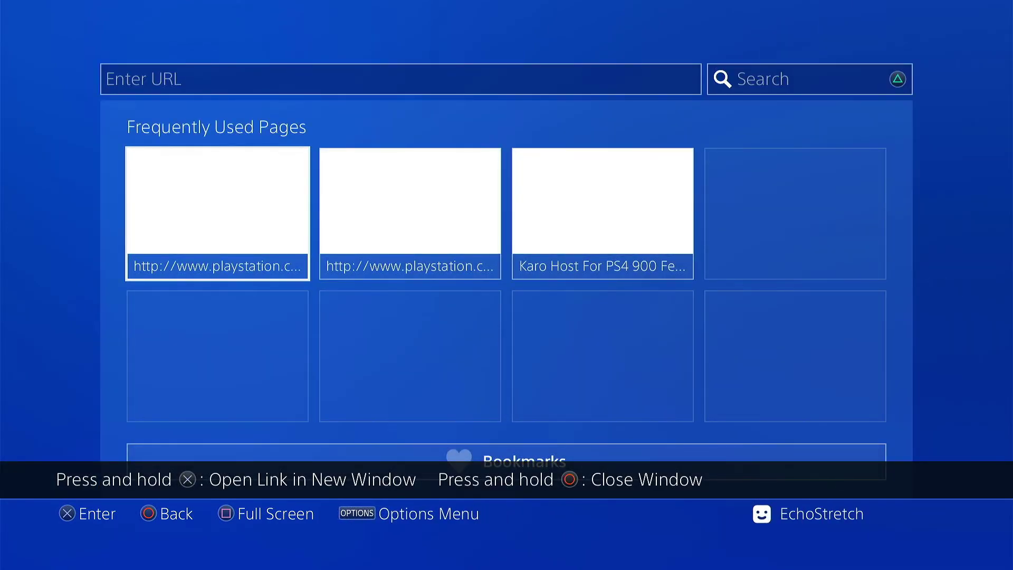
{"action": "key", "text": "Right"}
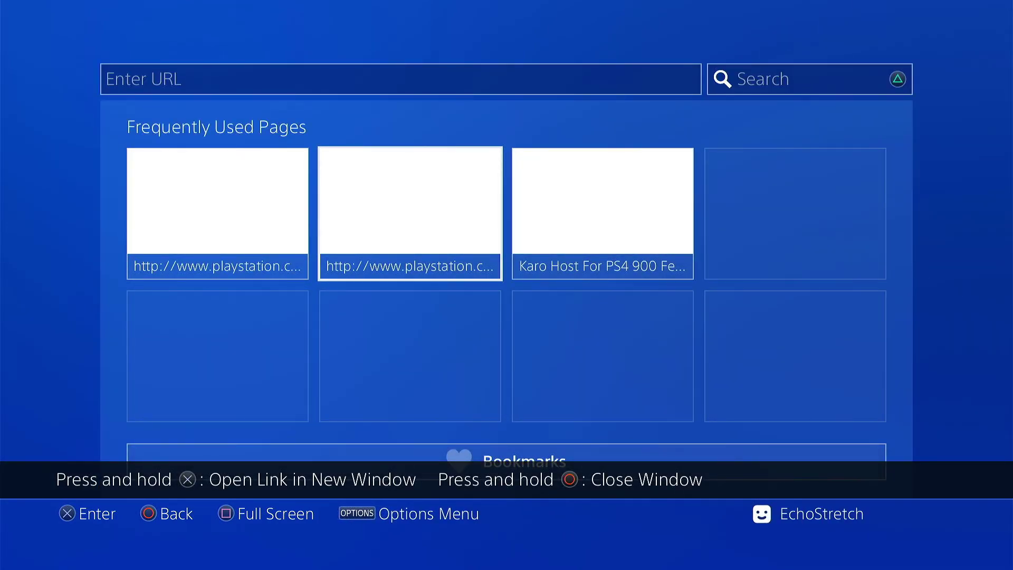
Step: Reopen the browser on the Karo Host page and launch PS4Trainer Offline
{"action": "key", "text": "super"}
{"action": "key", "text": "Return"}
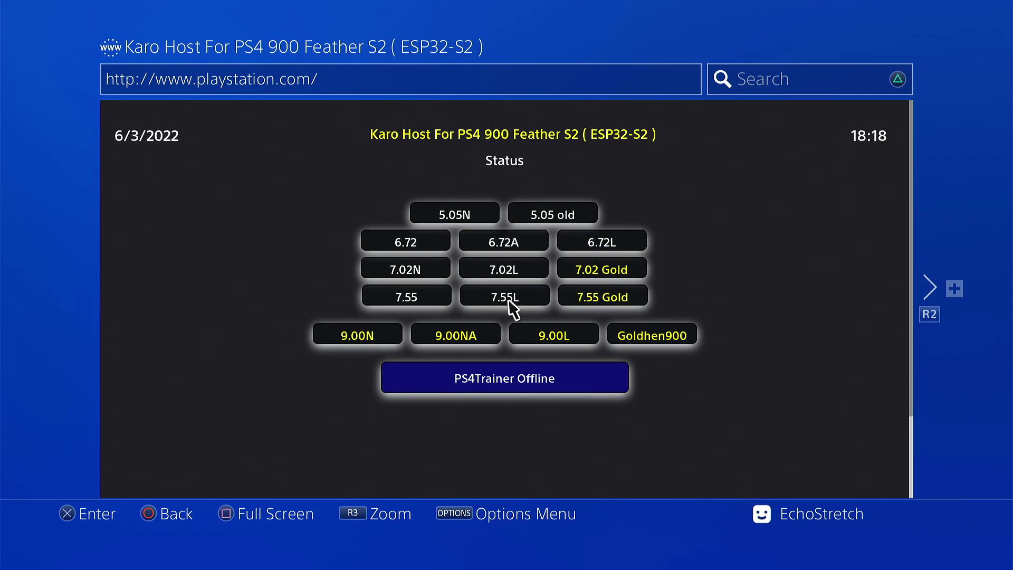
{"action": "left_click", "coordinate": [500, 376]}
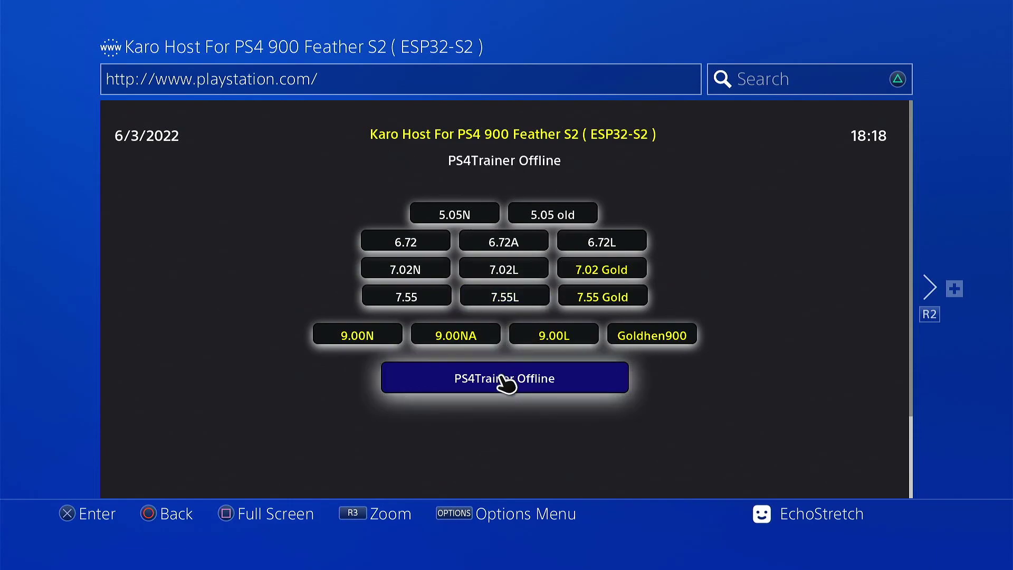